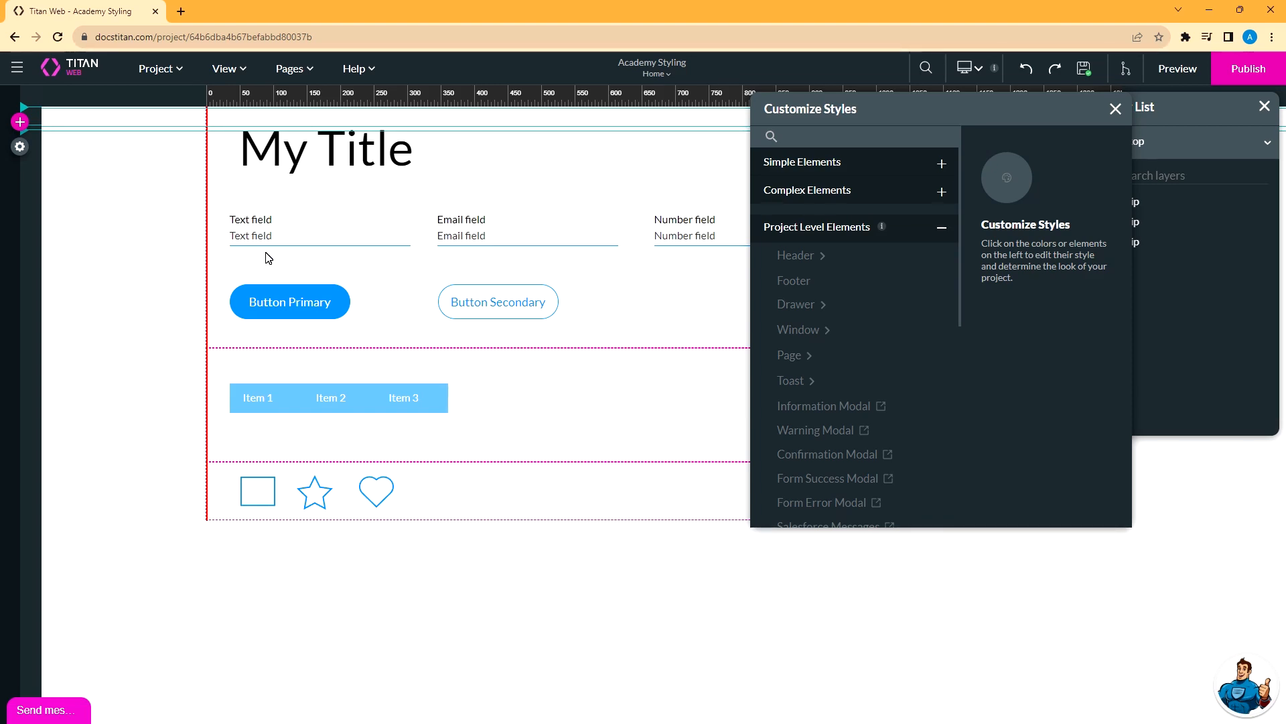
Open the project's style customization and examine the Footer styling under Project Level Elements, leaving that group collapsed.
{"action": "left_click", "coordinate": [186, 70]}
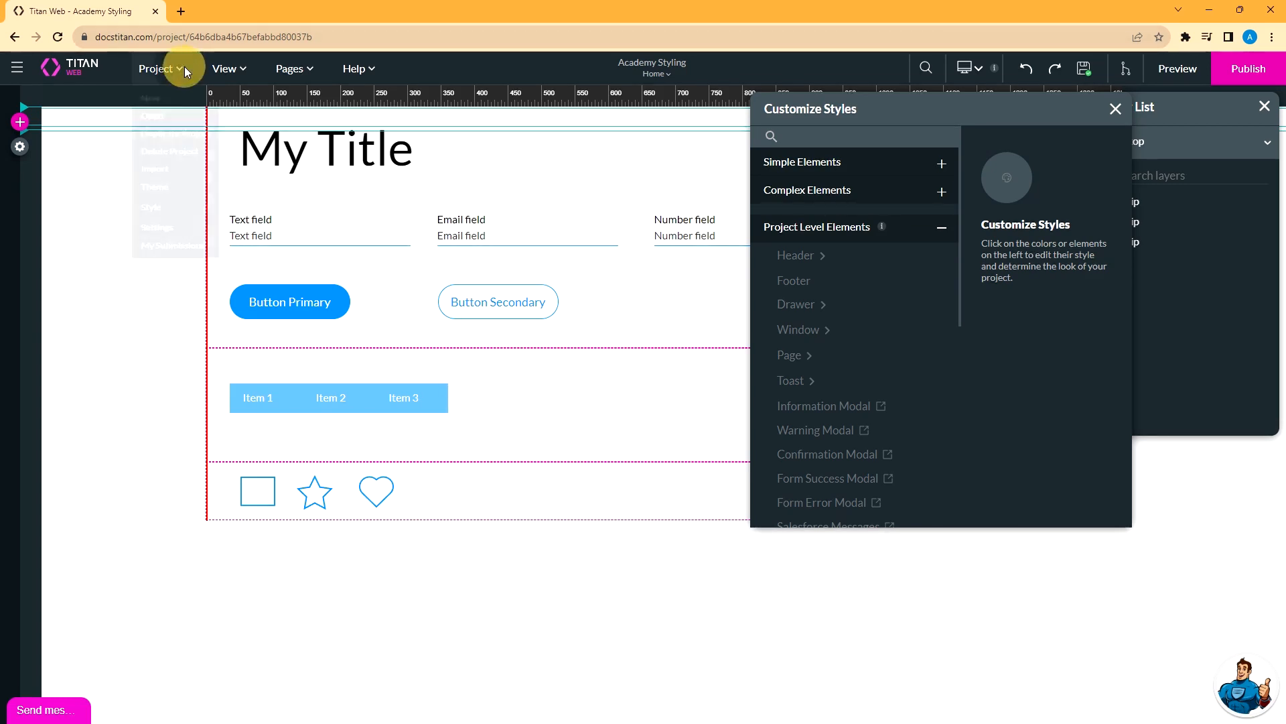
{"action": "mouse_move", "coordinate": [182, 252]}
{"action": "left_click", "coordinate": [257, 253]}
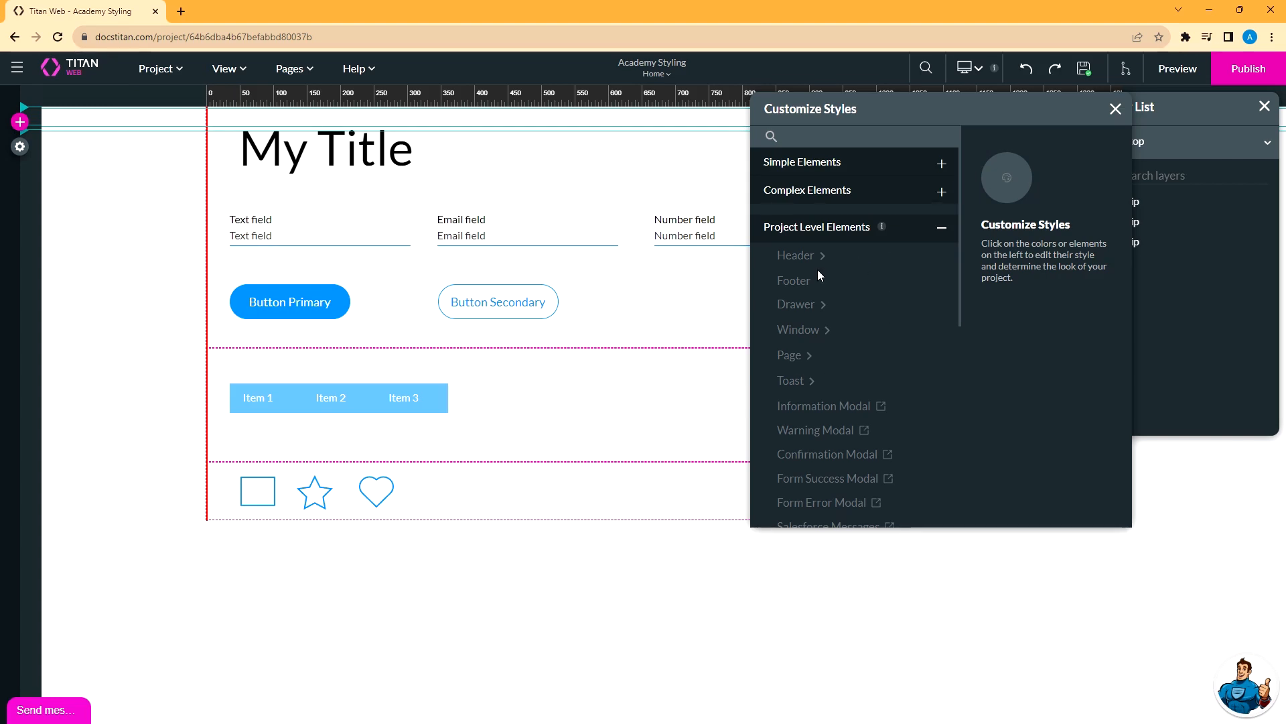
{"action": "left_click", "coordinate": [801, 281]}
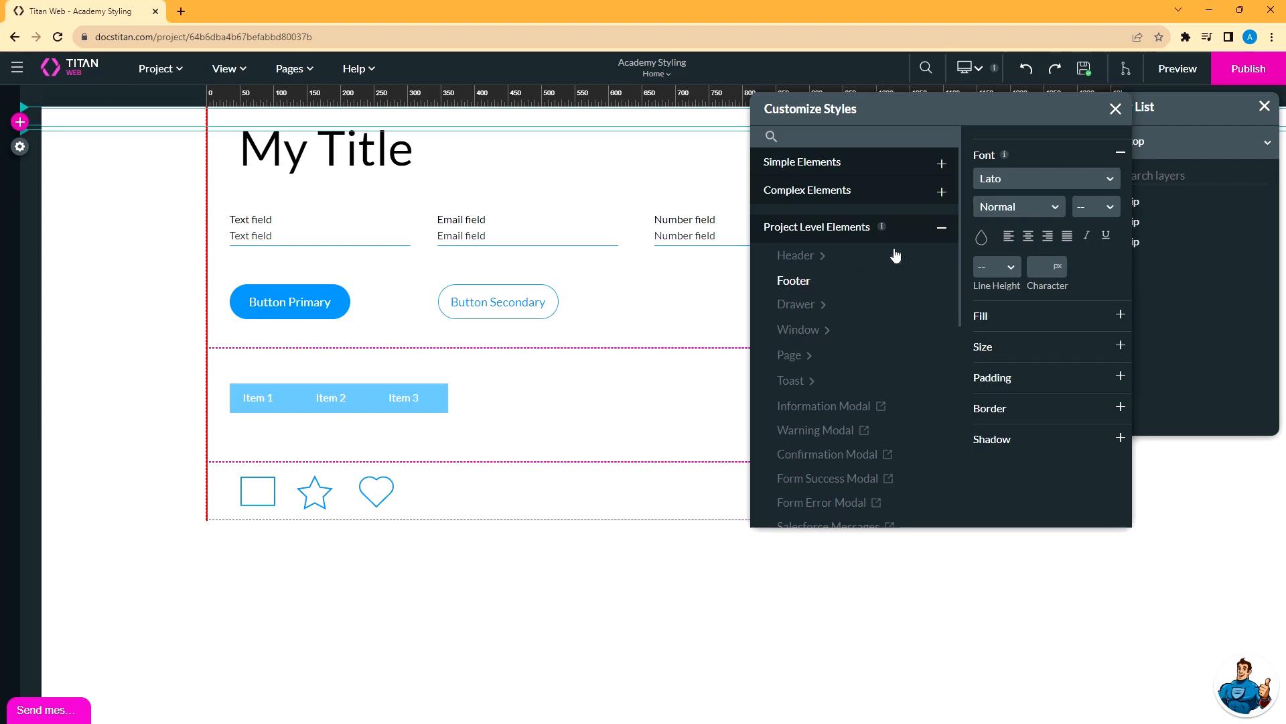
{"action": "left_click", "coordinate": [944, 230]}
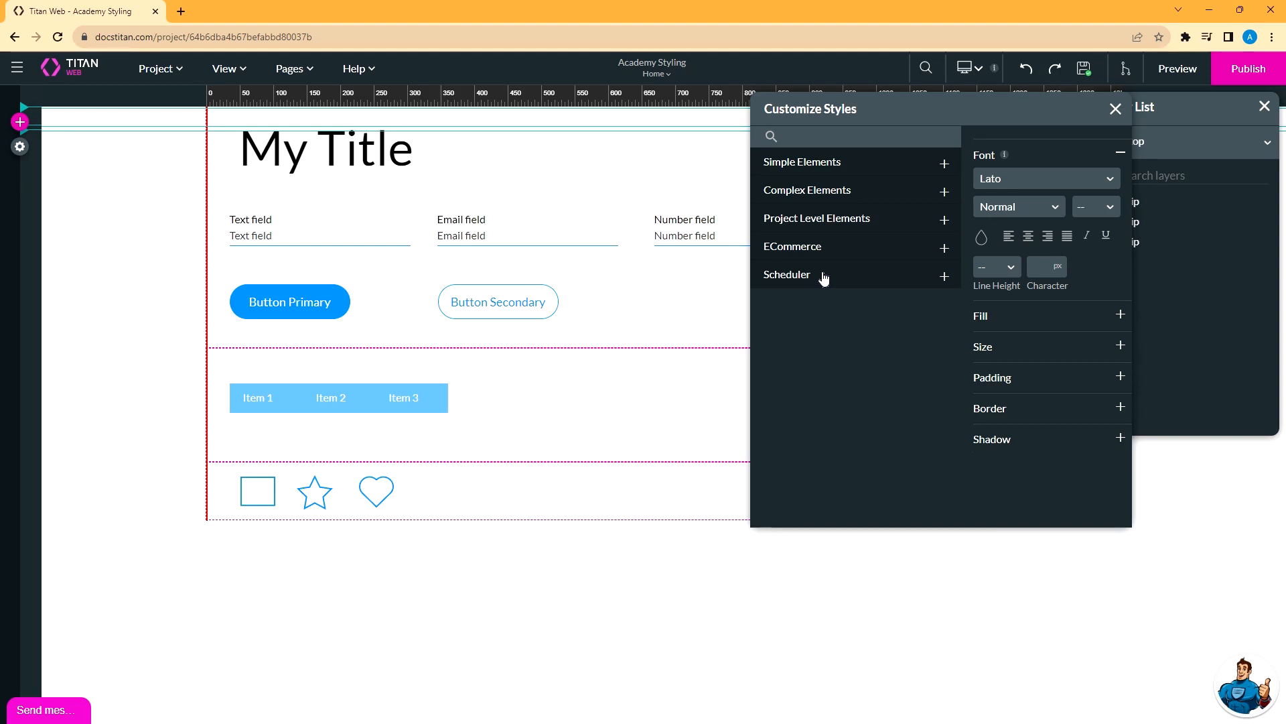
Select the text field and the Button Primary element in turn to examine their style classes.
{"action": "left_click", "coordinate": [321, 232]}
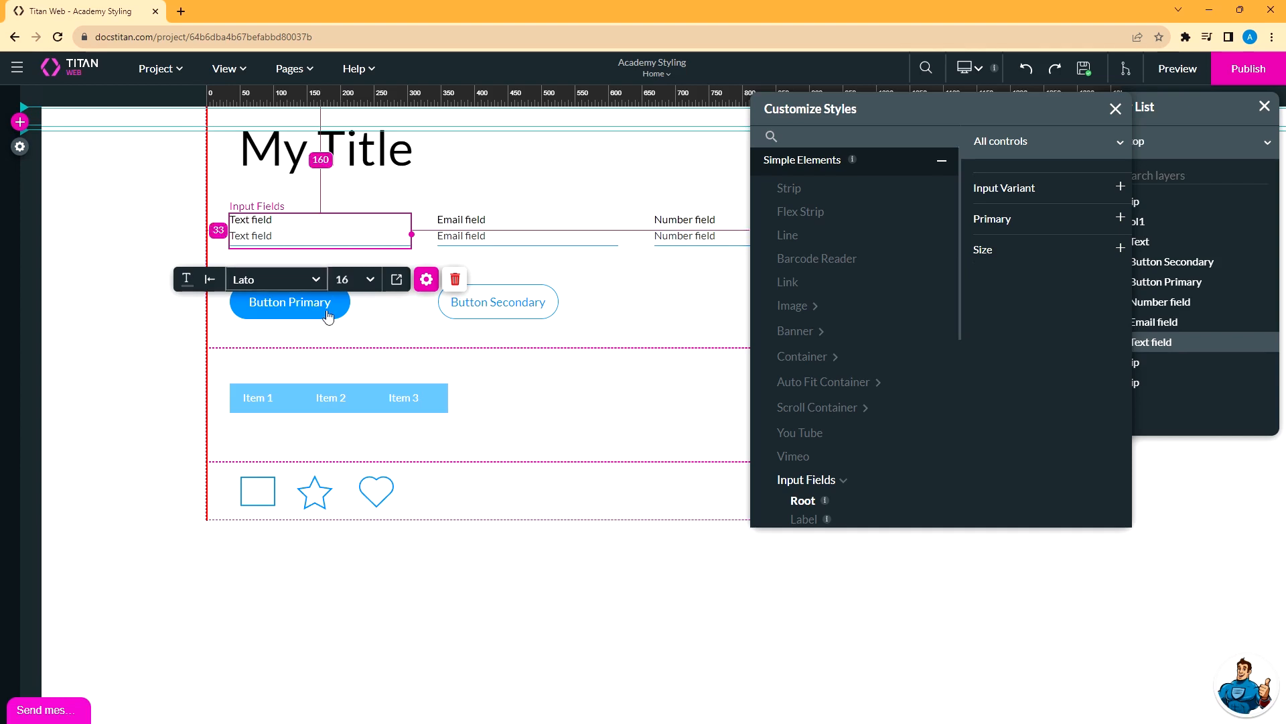
{"action": "left_click", "coordinate": [284, 317]}
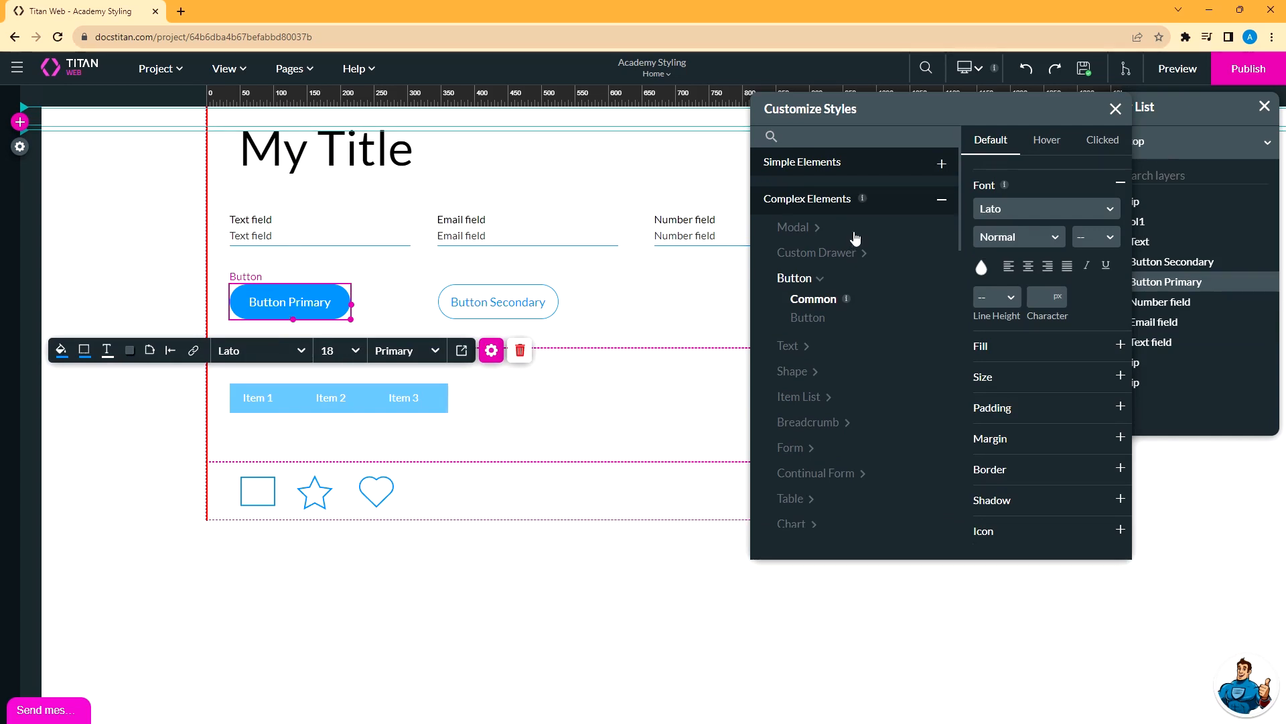
Search the style classes for "text" and view the Text element's styling options.
{"action": "left_click", "coordinate": [770, 137]}
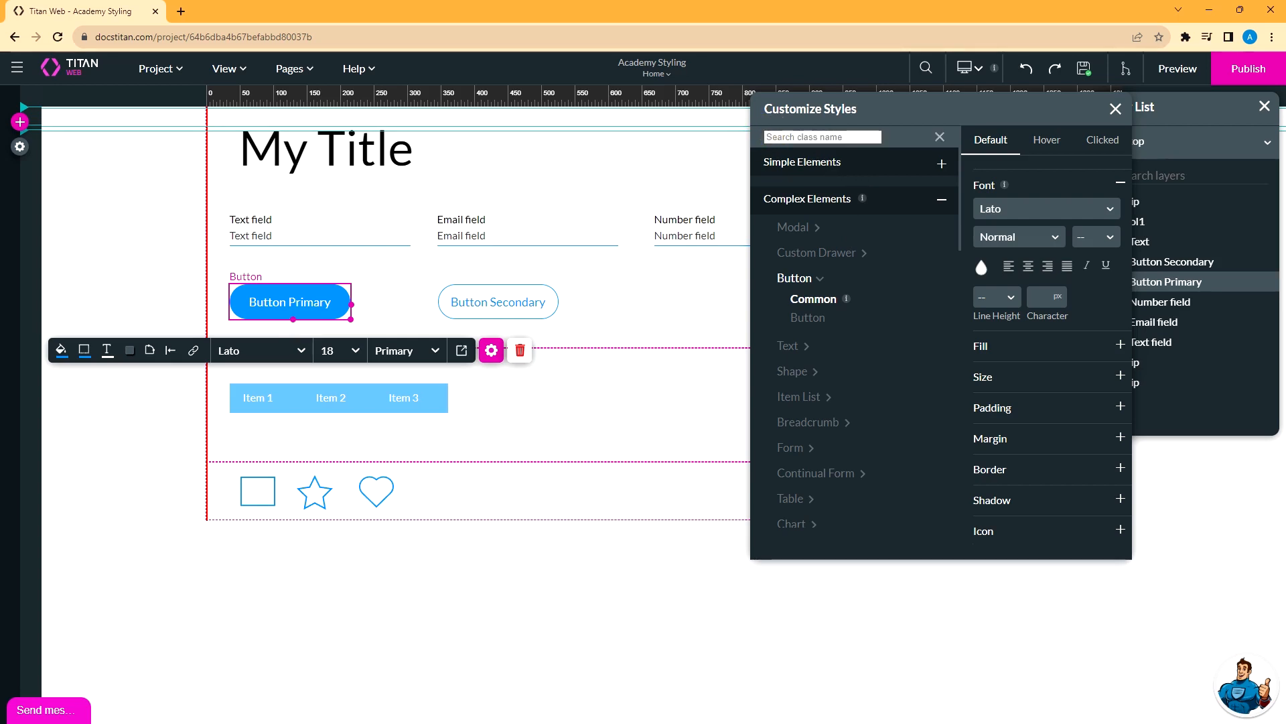
{"action": "type", "text": "text"}
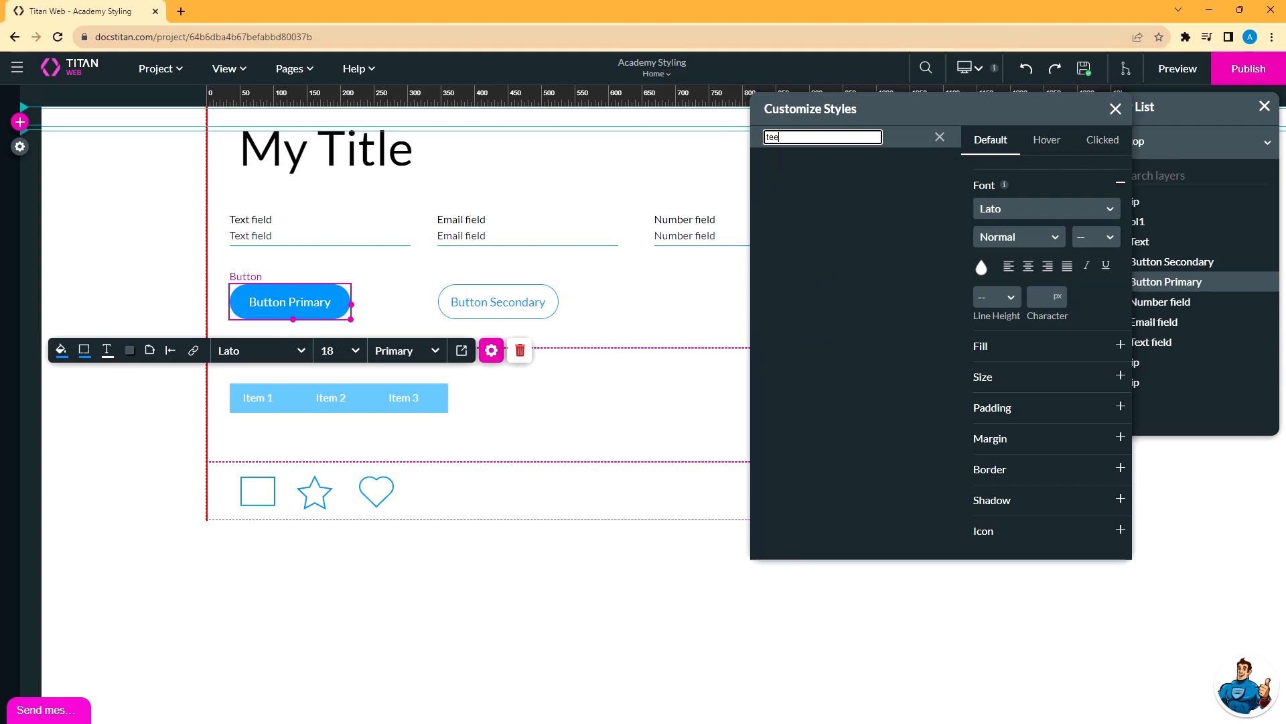
{"action": "left_click", "coordinate": [788, 199]}
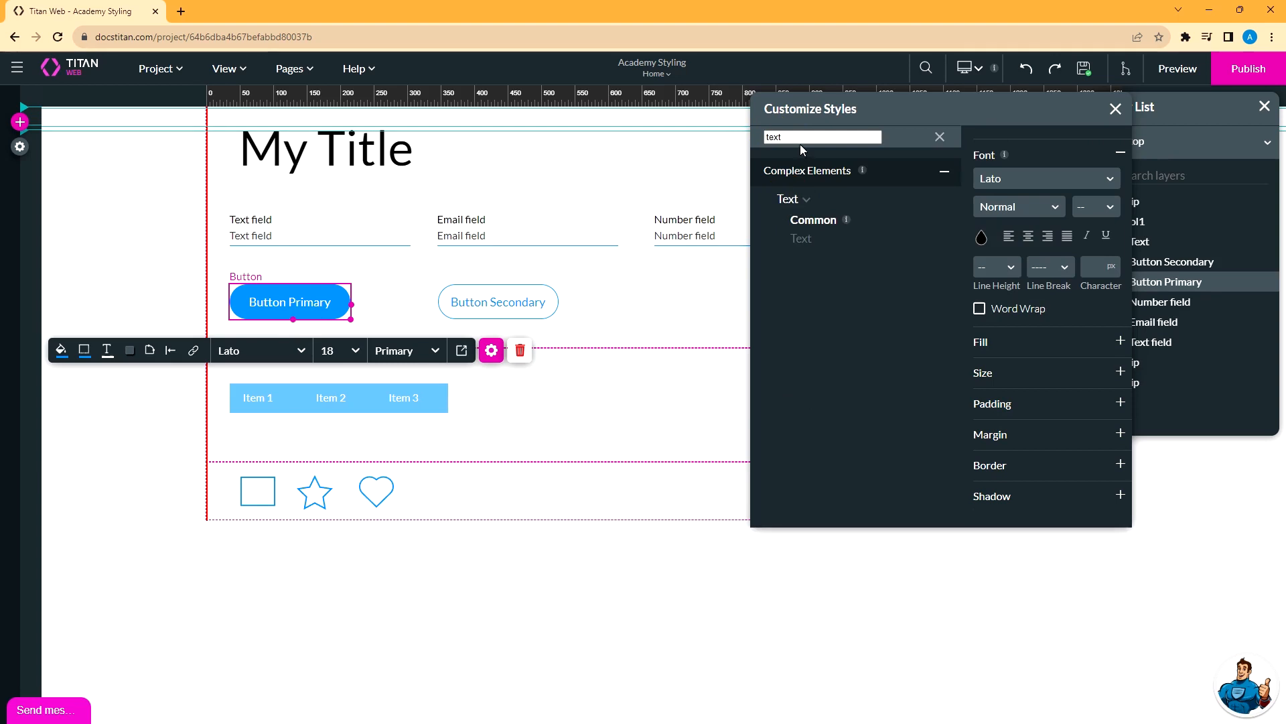
Find the Input Fields styles by searching for "input" and set the Input font to Impact.
{"action": "left_click_drag", "start_coordinate": [871, 136], "coordinate": [765, 137]}
{"action": "key", "text": "BackSpace"}
{"action": "type", "text": "input"}
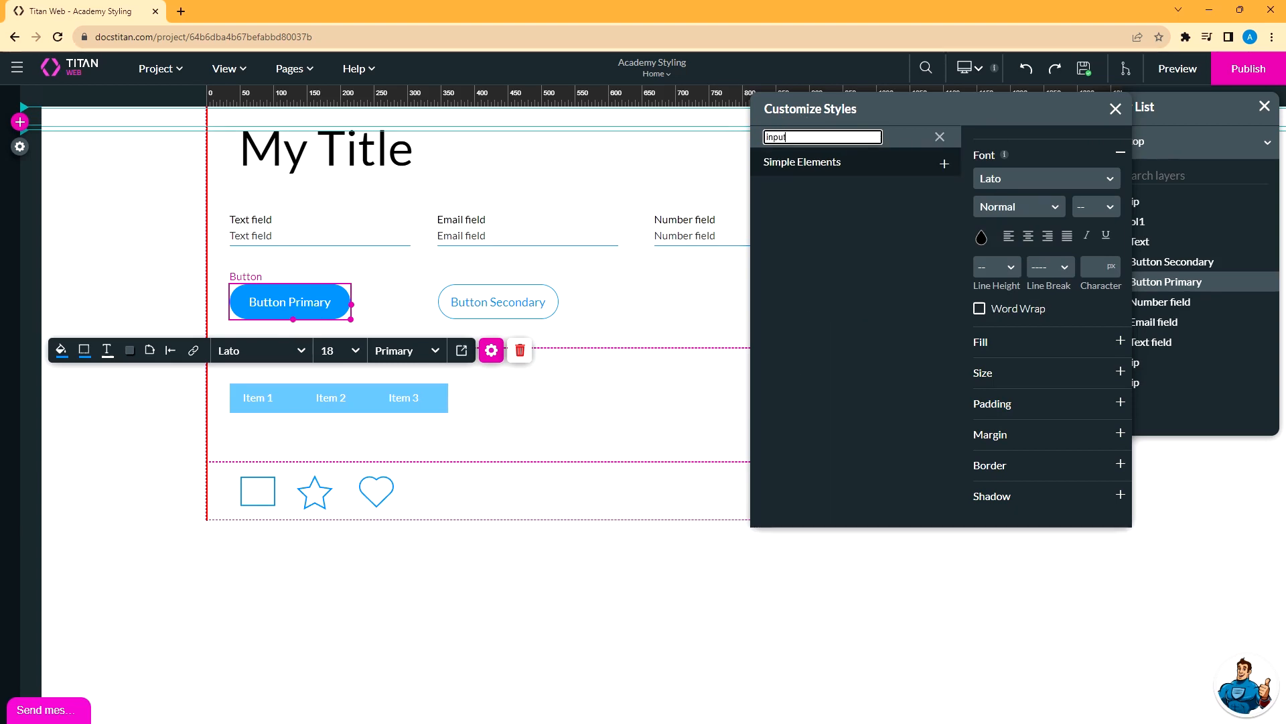
{"action": "left_click", "coordinate": [907, 175]}
{"action": "left_click", "coordinate": [841, 190]}
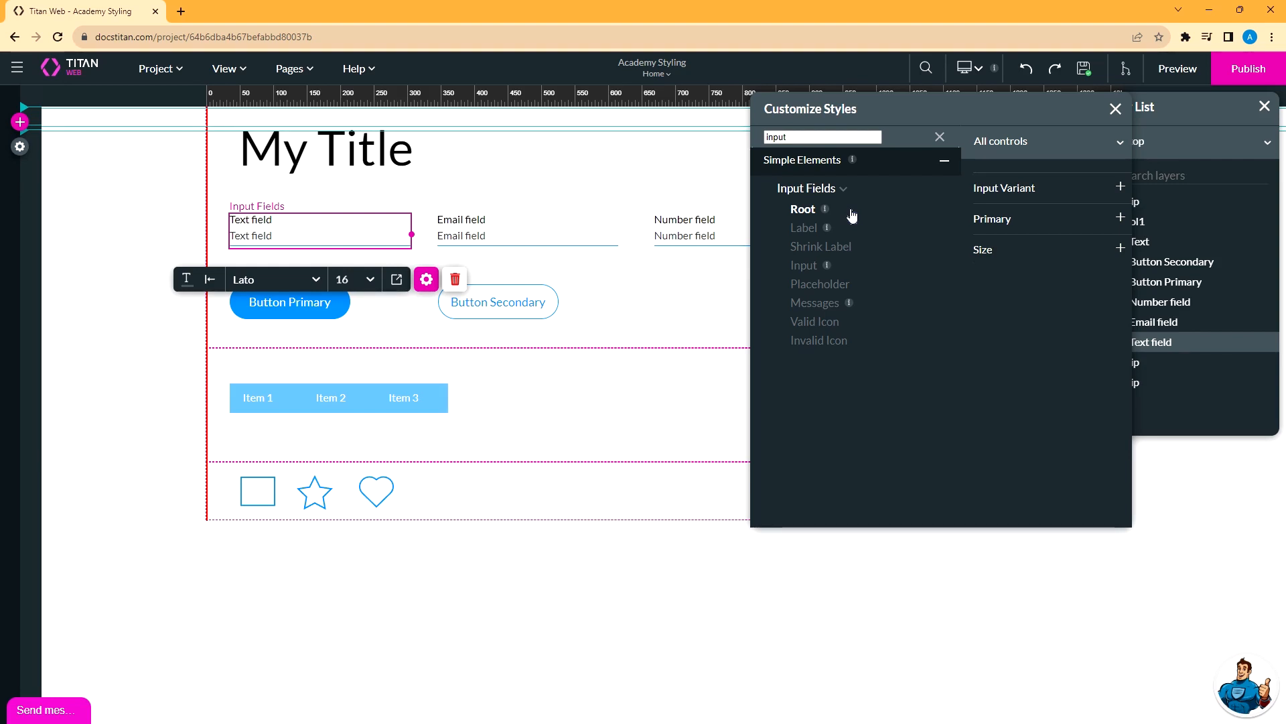
{"action": "left_click", "coordinate": [805, 268]}
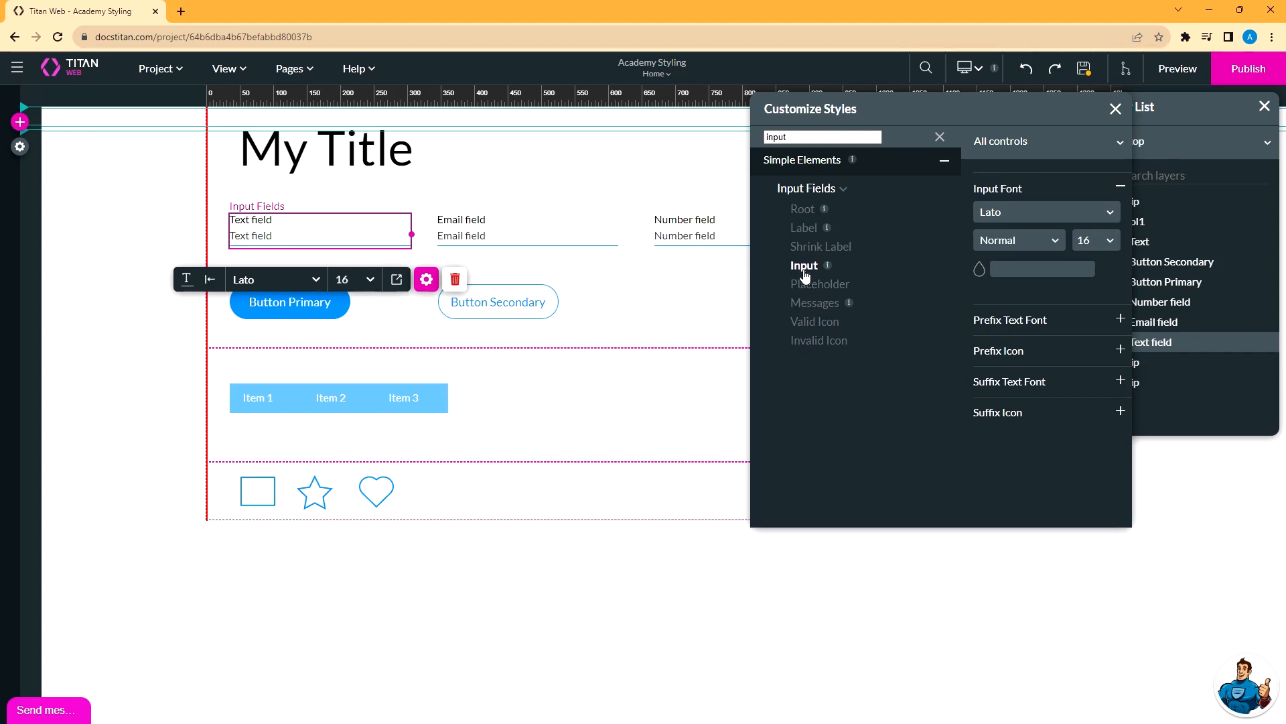
{"action": "left_click", "coordinate": [1052, 211]}
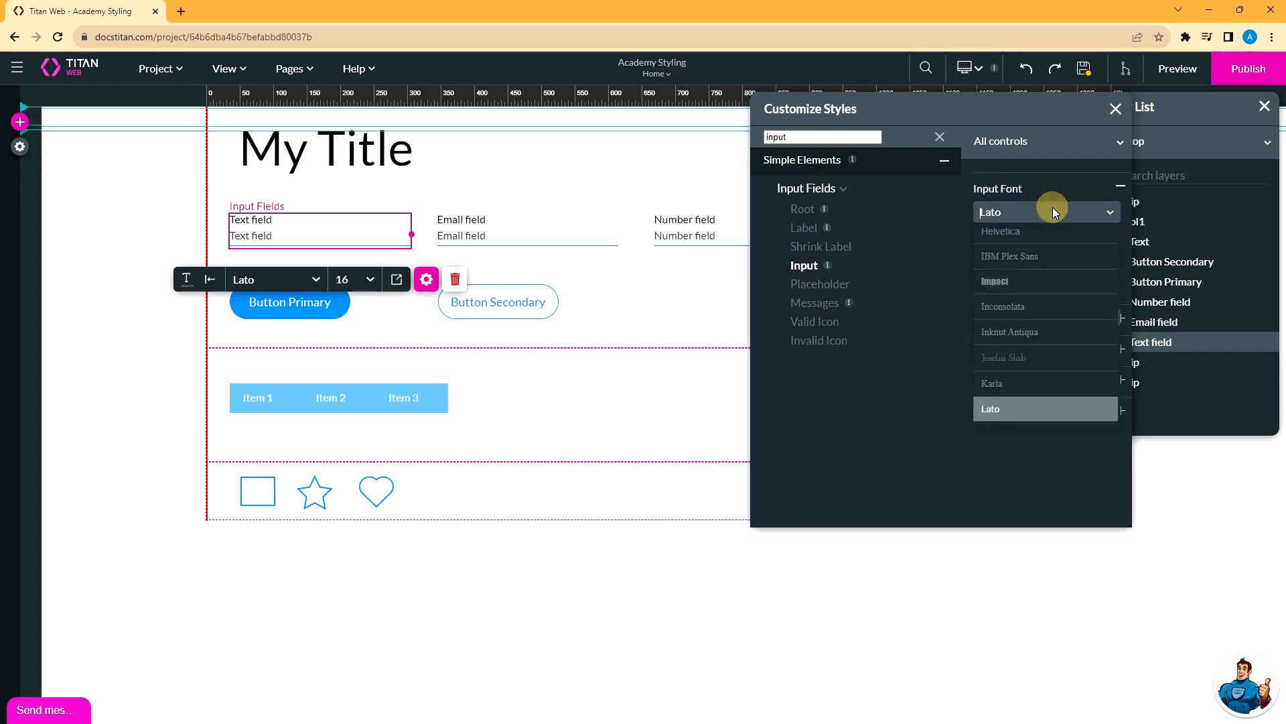
{"action": "left_click", "coordinate": [1038, 280]}
Search the elements for "star" and add a Star Rating beside the item list on the Home page.
{"action": "left_click", "coordinate": [20, 121]}
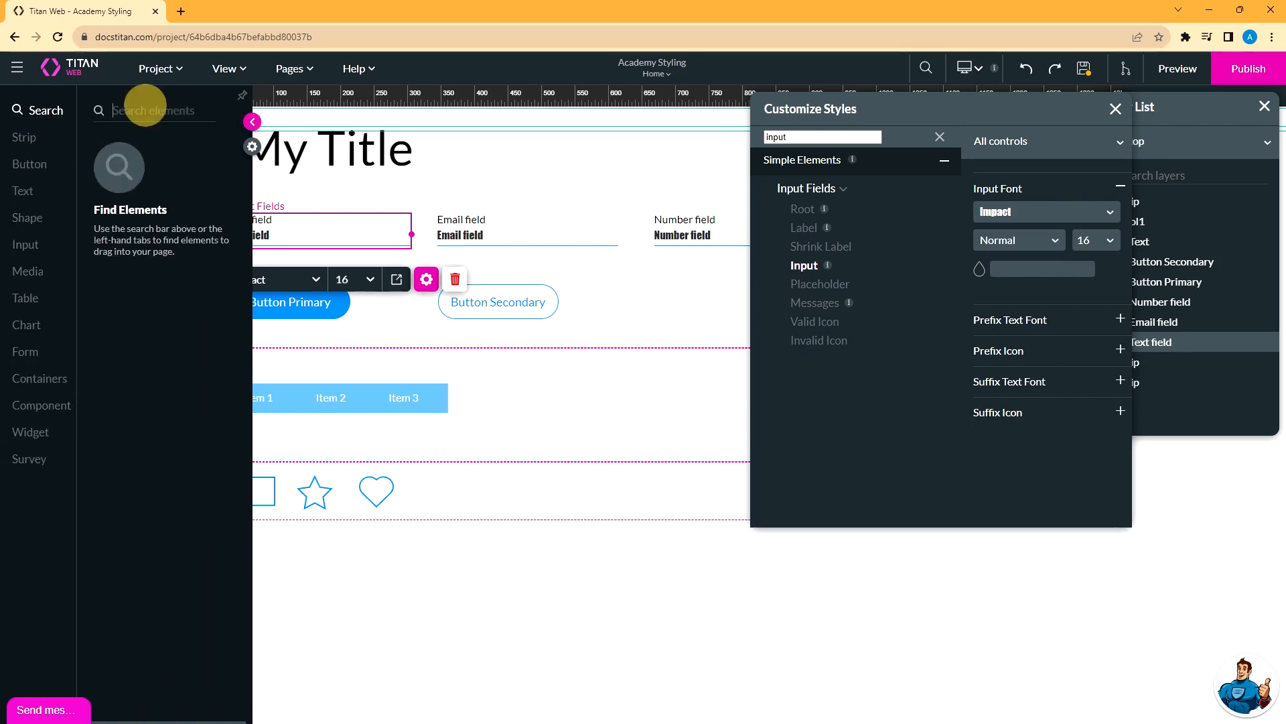
{"action": "left_click", "coordinate": [144, 110]}
{"action": "type", "text": "sa"}
{"action": "key", "text": "BackSpace"}
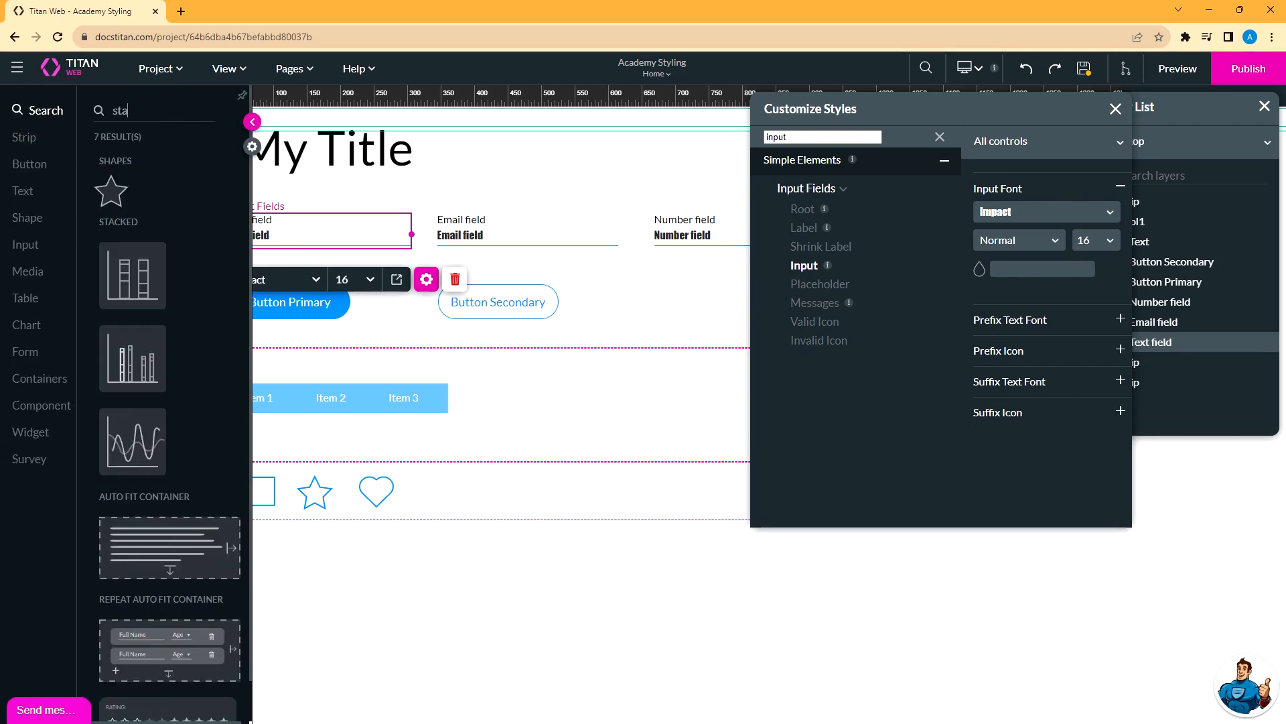
{"action": "type", "text": "tar"}
{"action": "left_click_drag", "start_coordinate": [143, 243], "coordinate": [536, 417]}
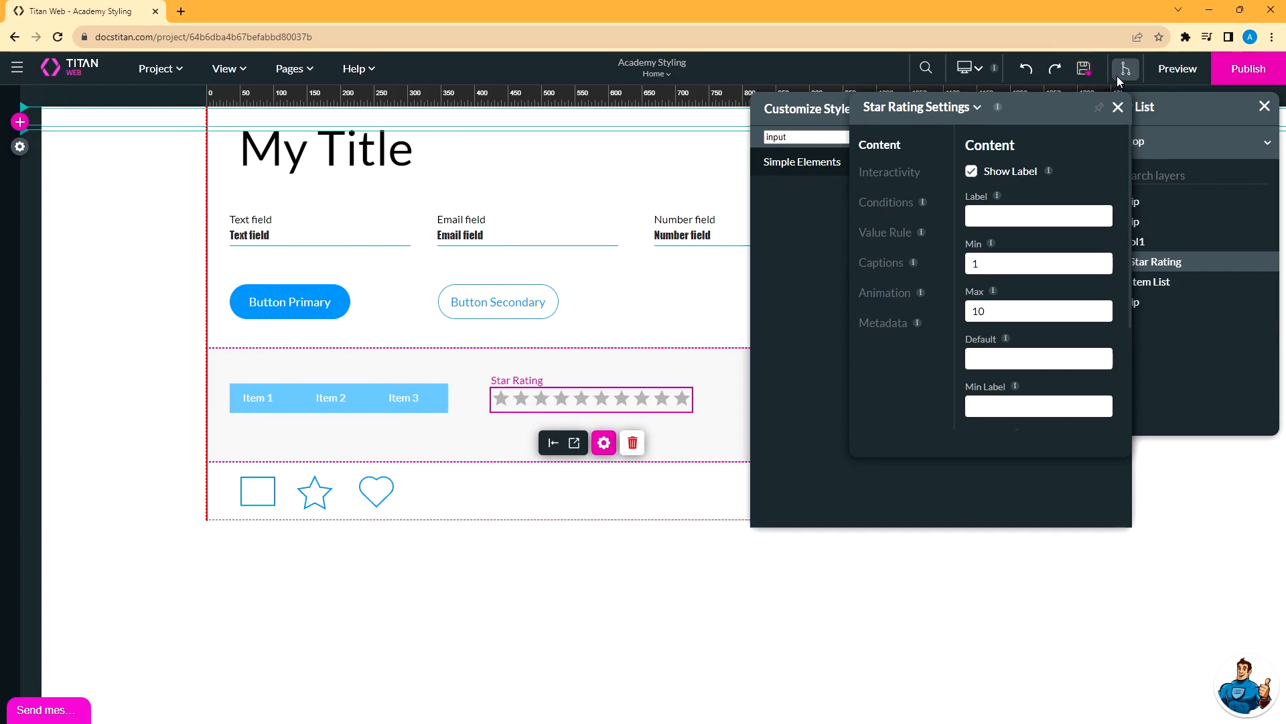
Go to the My Details page and add a Star Rating element under the My Details title.
{"action": "left_click", "coordinate": [295, 68]}
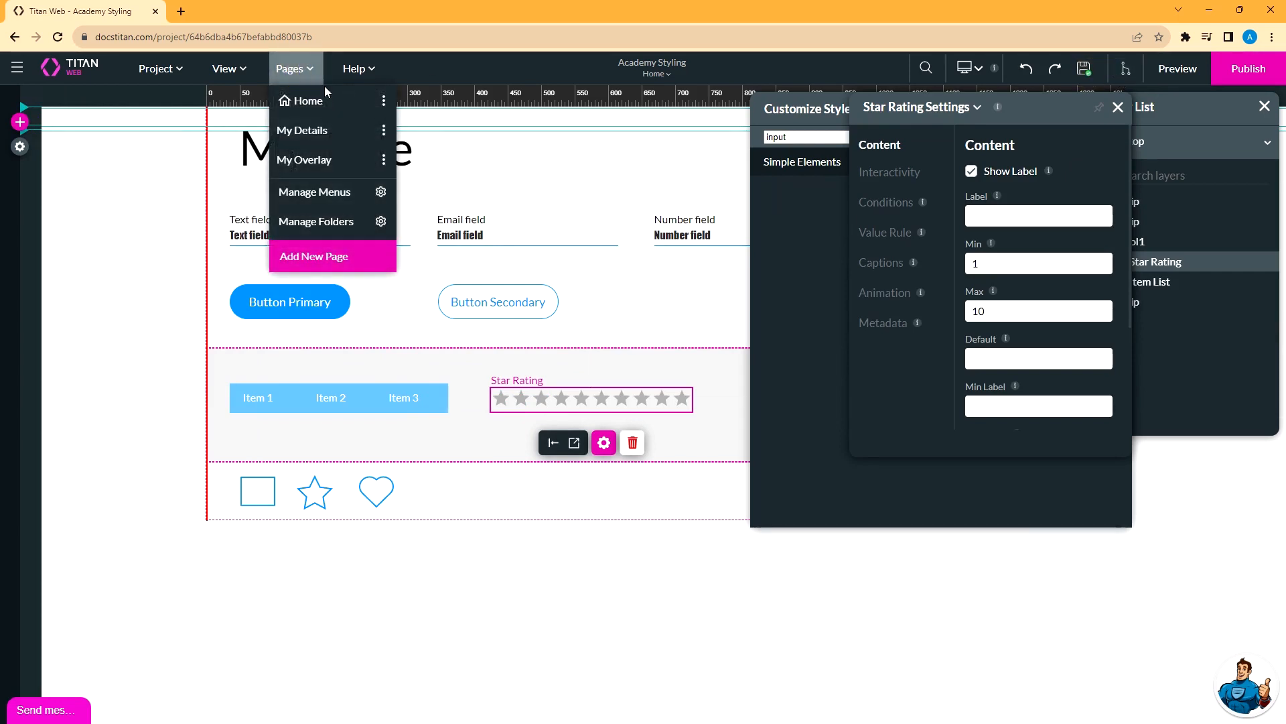
{"action": "left_click", "coordinate": [312, 131]}
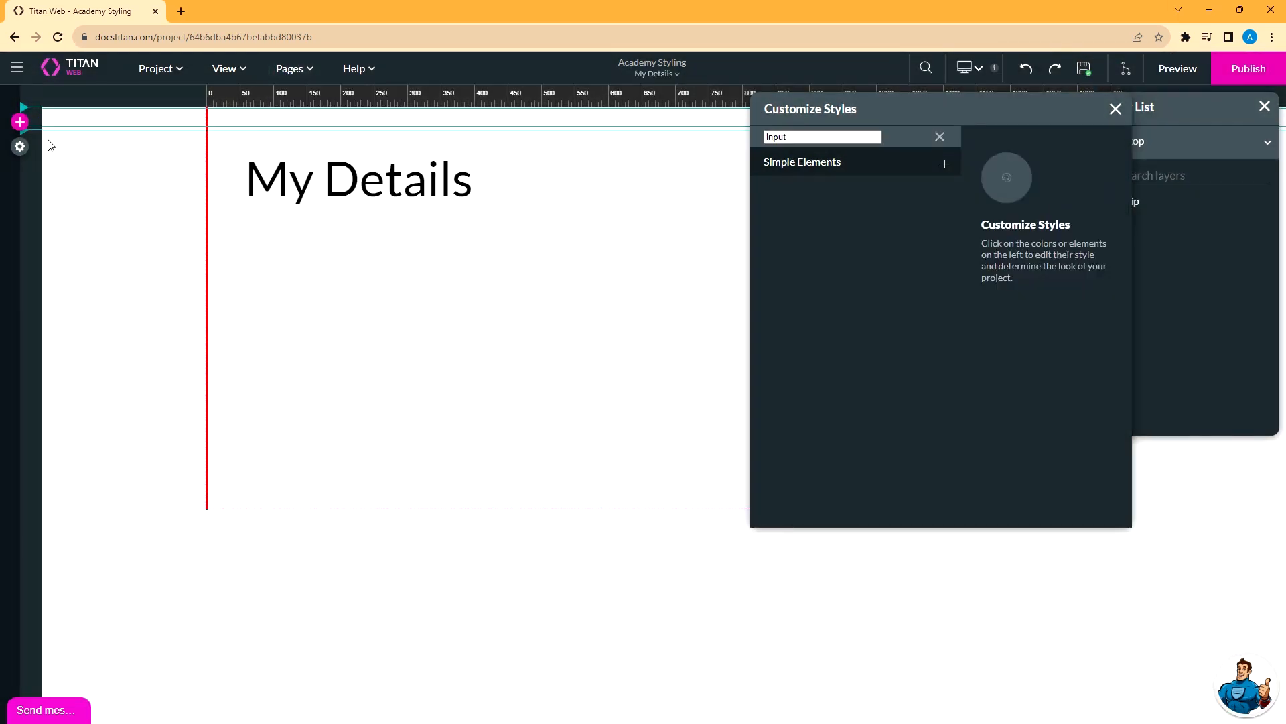
{"action": "left_click", "coordinate": [20, 122]}
{"action": "left_click", "coordinate": [127, 109]}
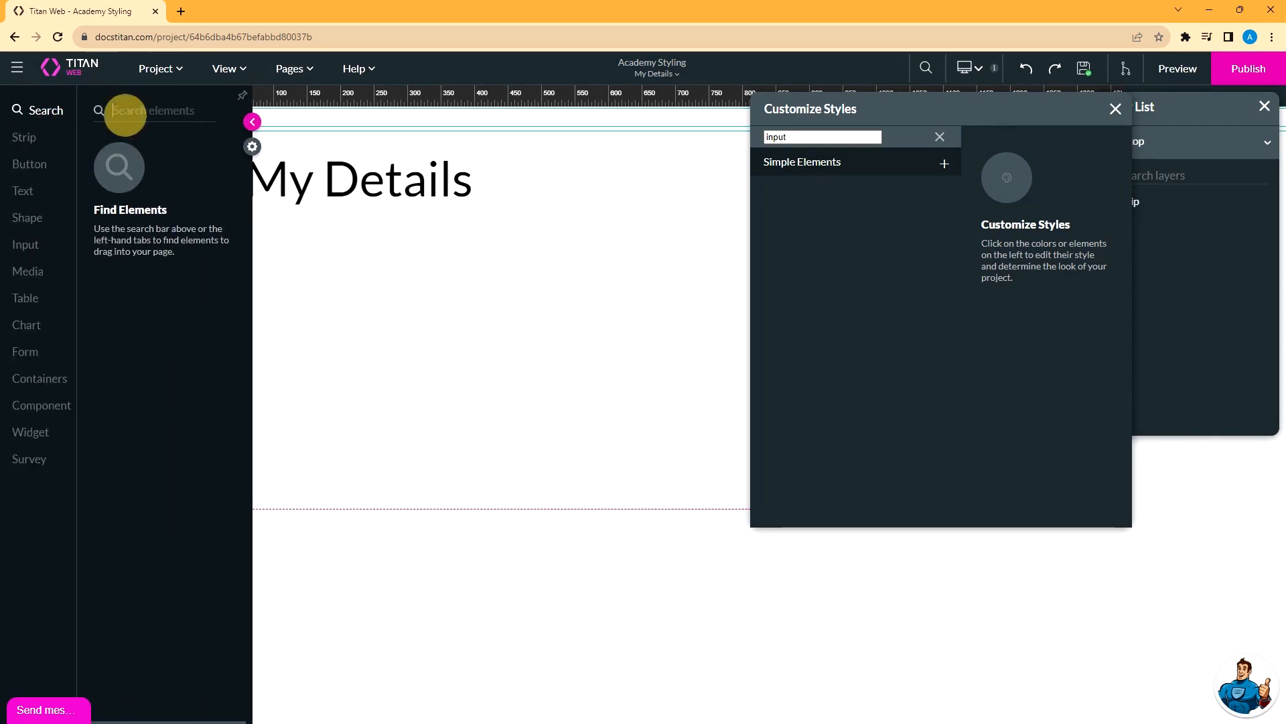
{"action": "type", "text": "star"}
{"action": "left_click_drag", "start_coordinate": [167, 241], "coordinate": [310, 262]}
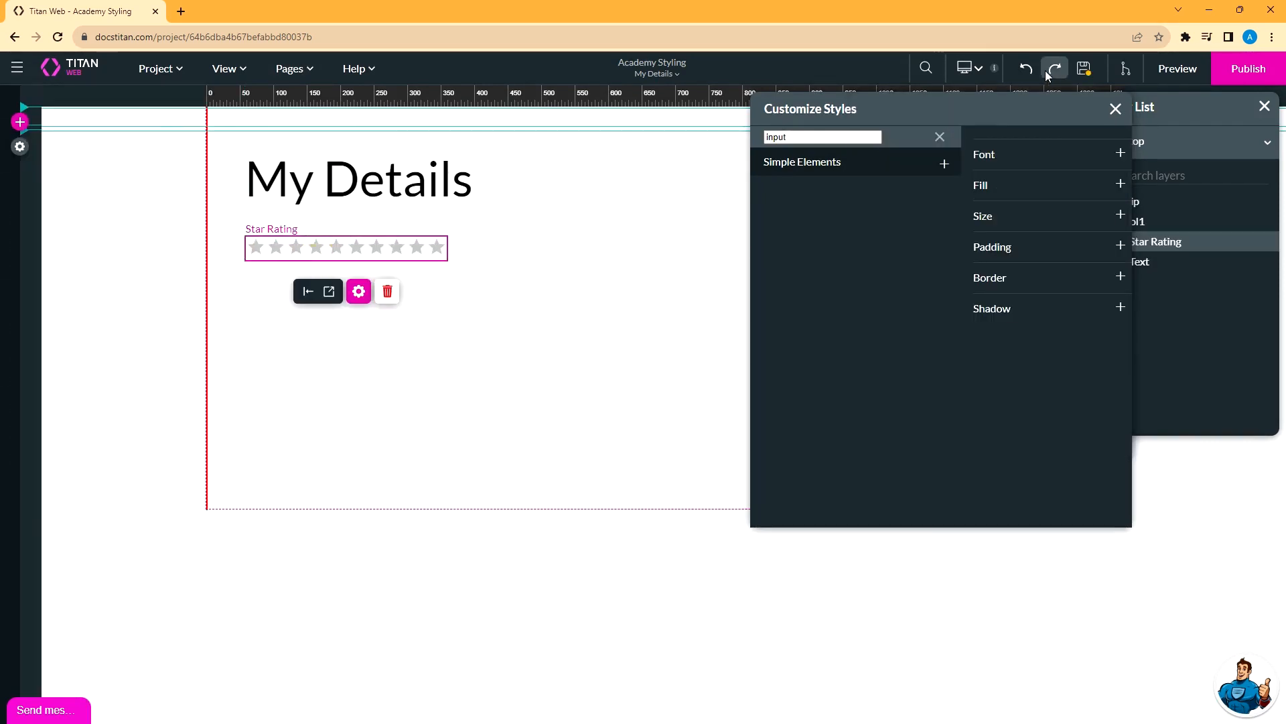
Return to the Home page, set the Star Rating root fill color to #D26161 and save the project.
{"action": "left_click", "coordinate": [304, 70]}
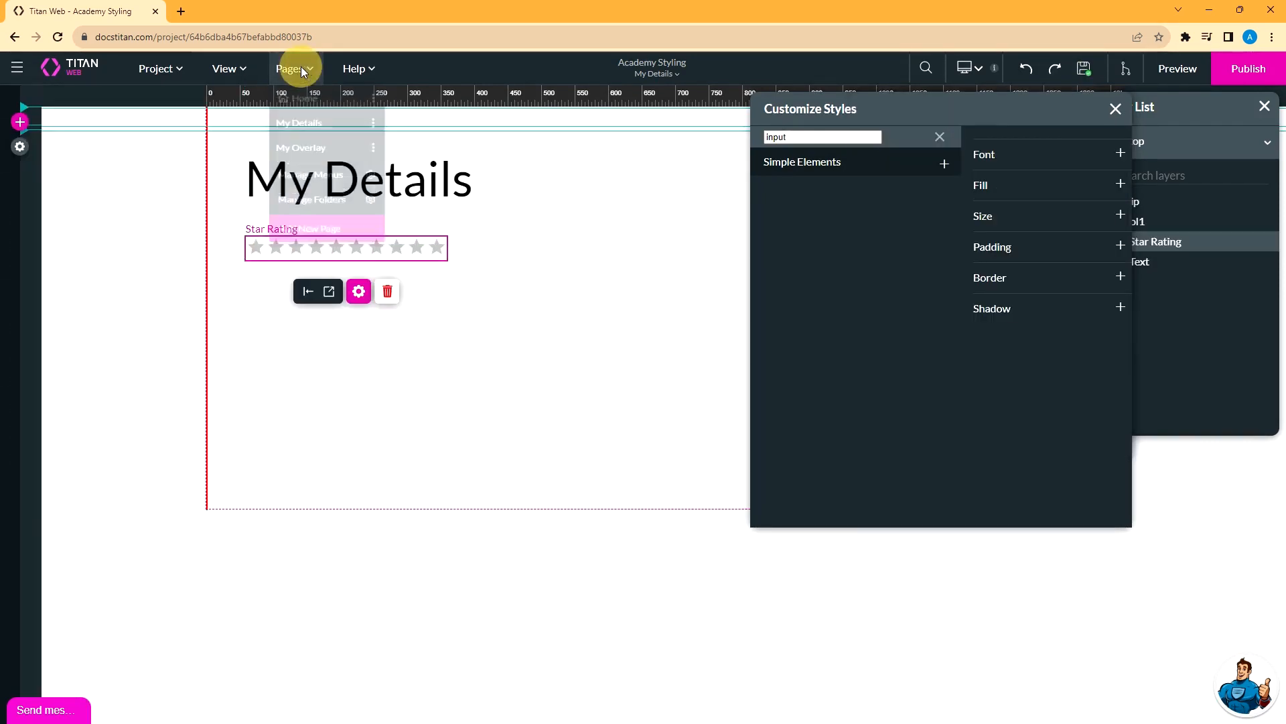
{"action": "left_click", "coordinate": [301, 98]}
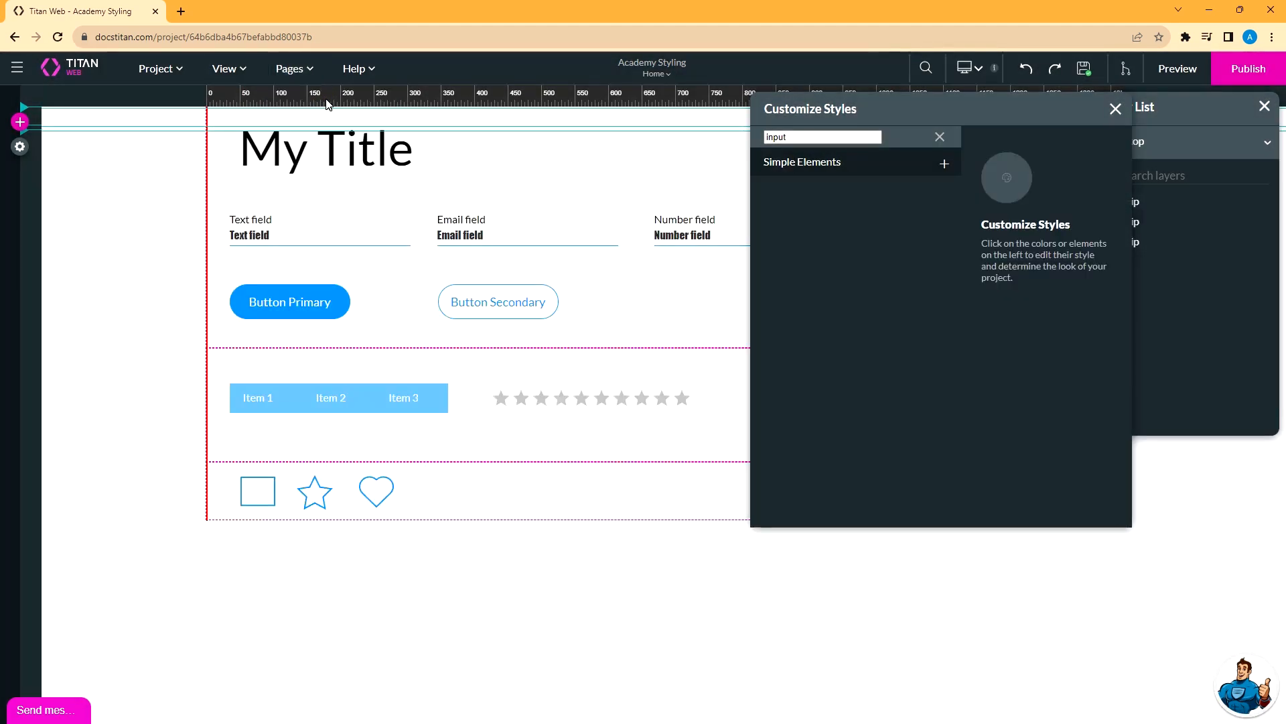
{"action": "left_click", "coordinate": [617, 401]}
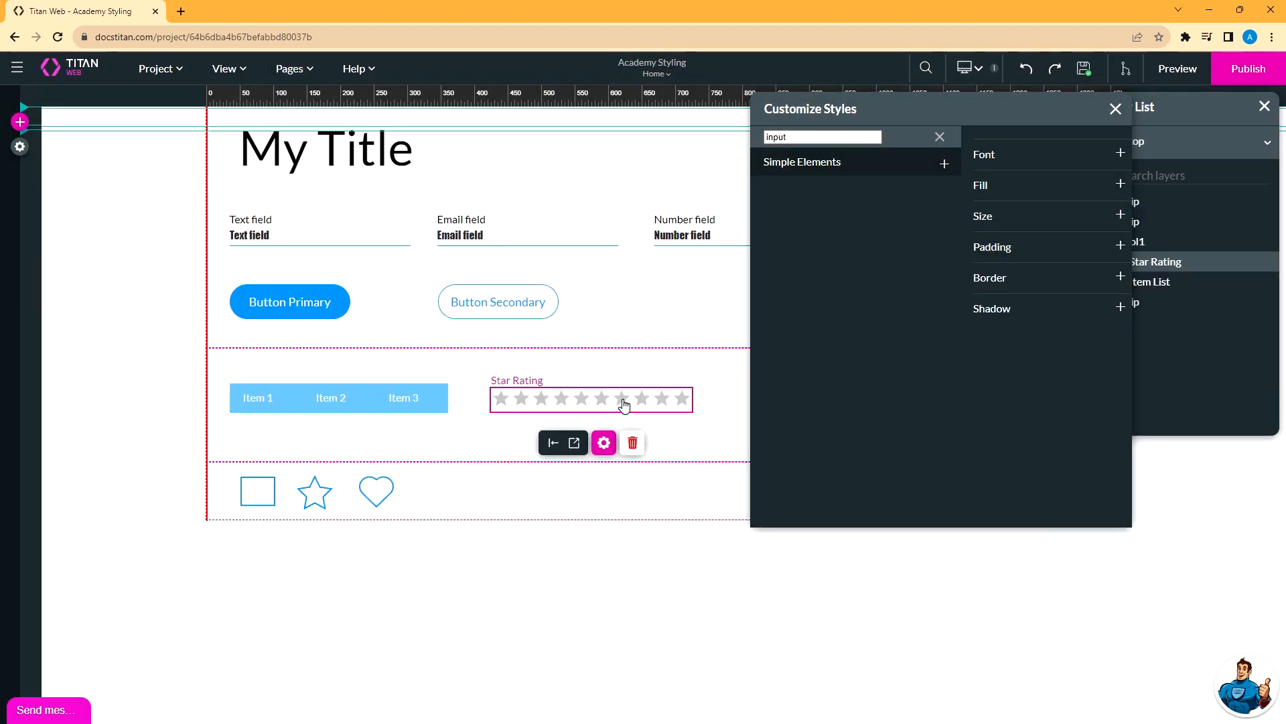
{"action": "left_click", "coordinate": [940, 137]}
{"action": "scroll", "coordinate": [881, 342], "scroll_direction": "down", "scroll_amount": 3}
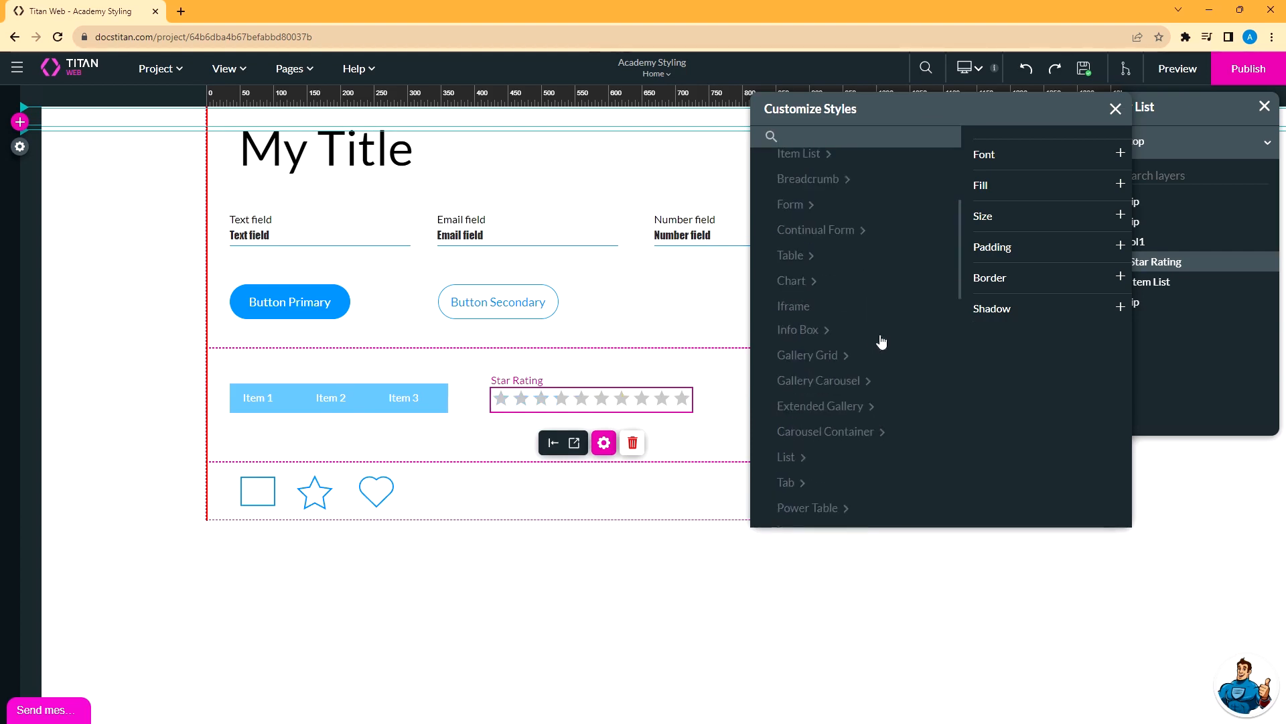
{"action": "scroll", "coordinate": [882, 342], "scroll_direction": "down", "scroll_amount": 5}
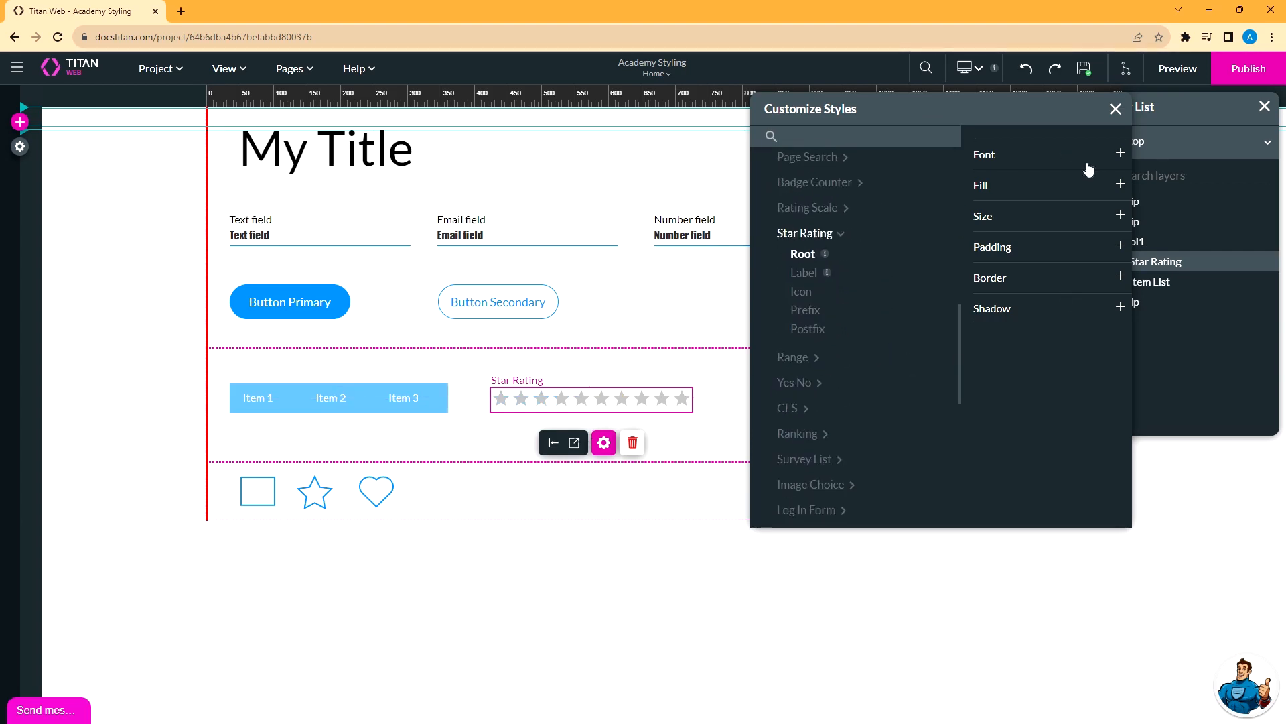
{"action": "left_click", "coordinate": [1074, 193]}
{"action": "left_click", "coordinate": [979, 209]}
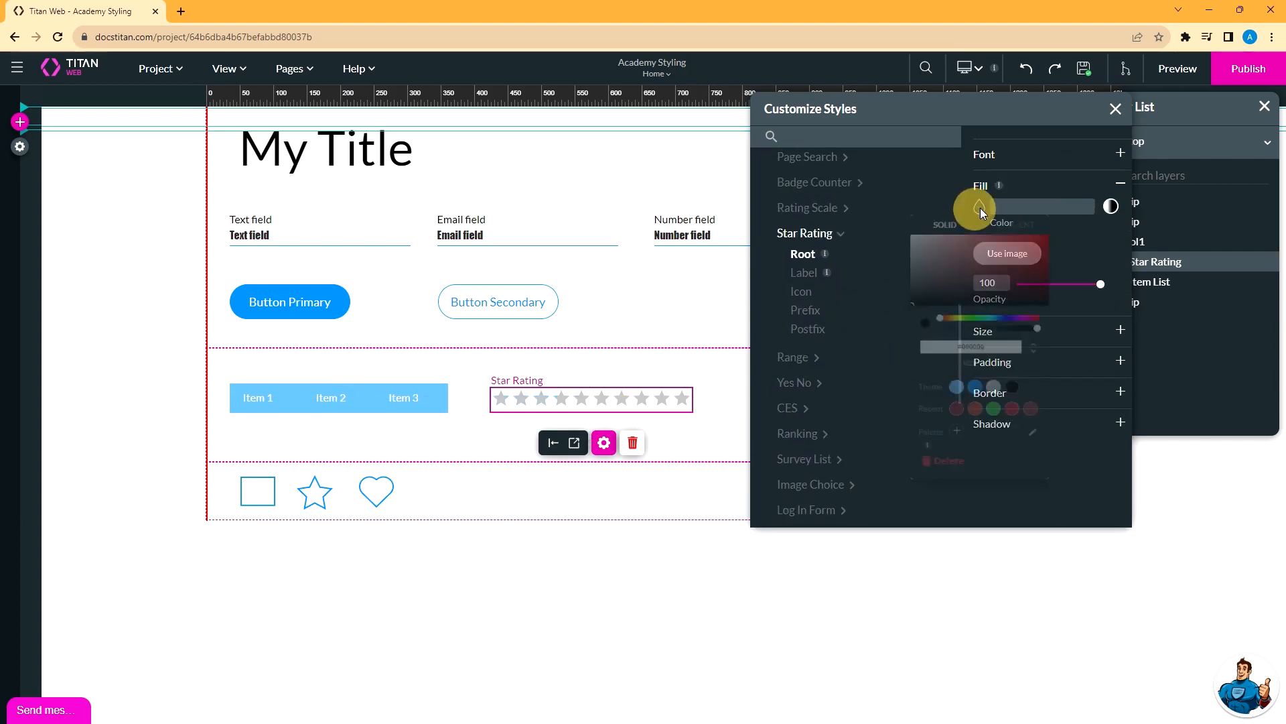
{"action": "left_click", "coordinate": [986, 253]}
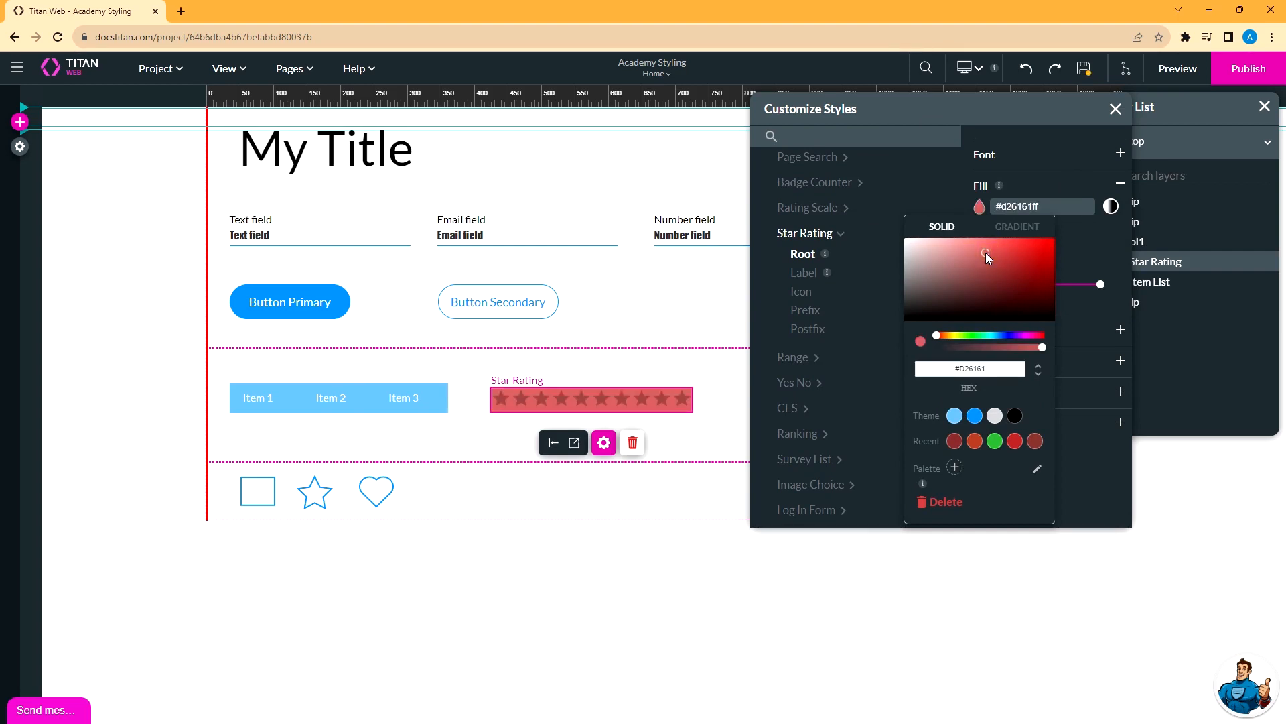
{"action": "left_click", "coordinate": [1084, 69]}
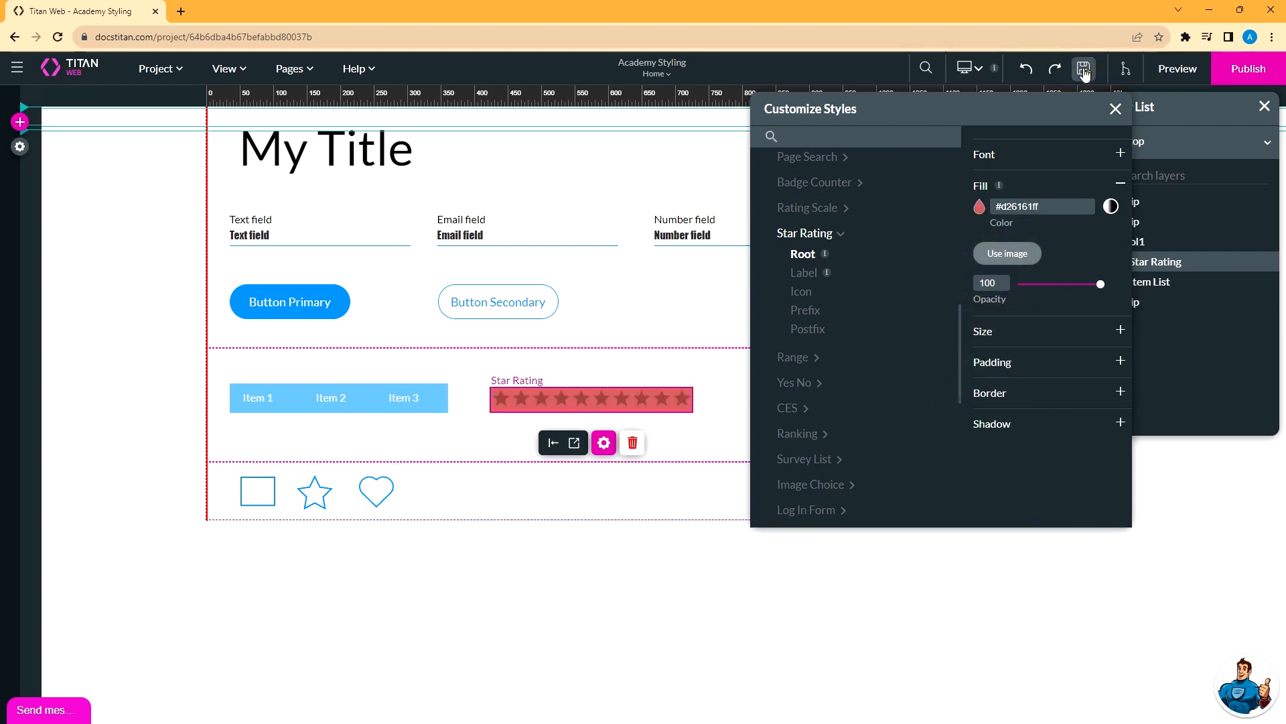
Check the Star Rating's styling on the My Details page and return to the Home page.
{"action": "left_click", "coordinate": [294, 68]}
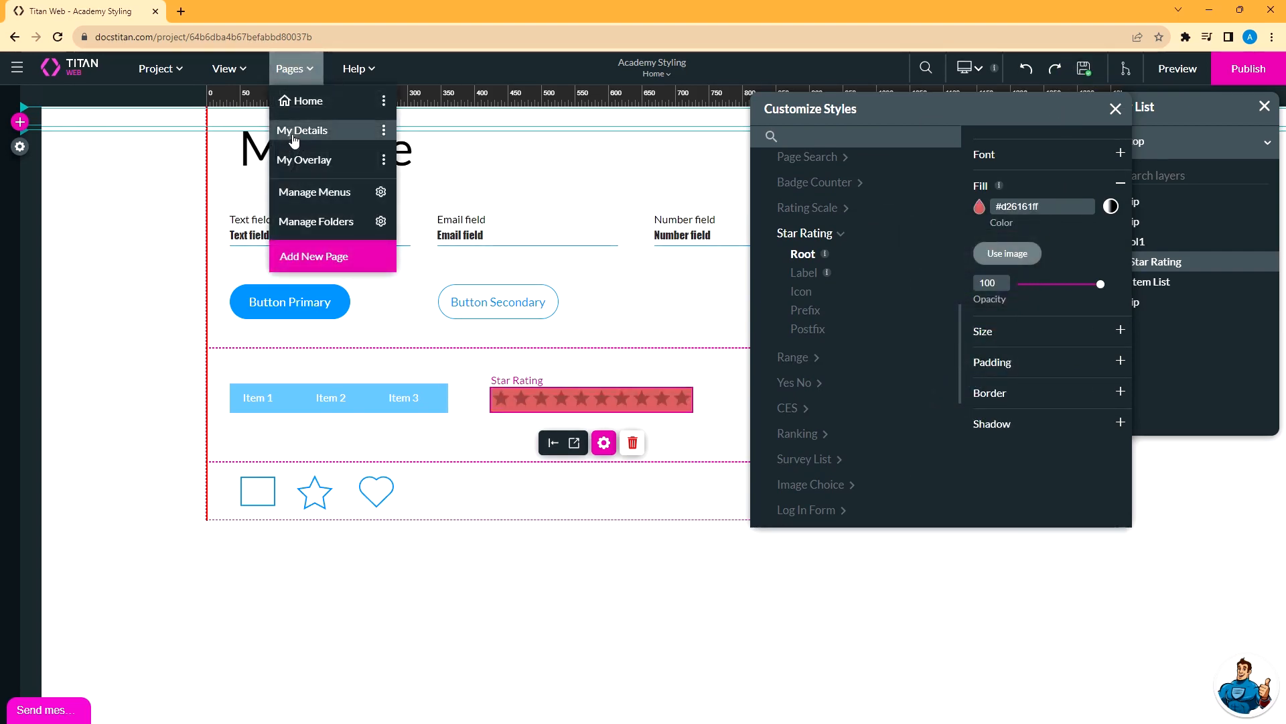
{"action": "left_click", "coordinate": [328, 131]}
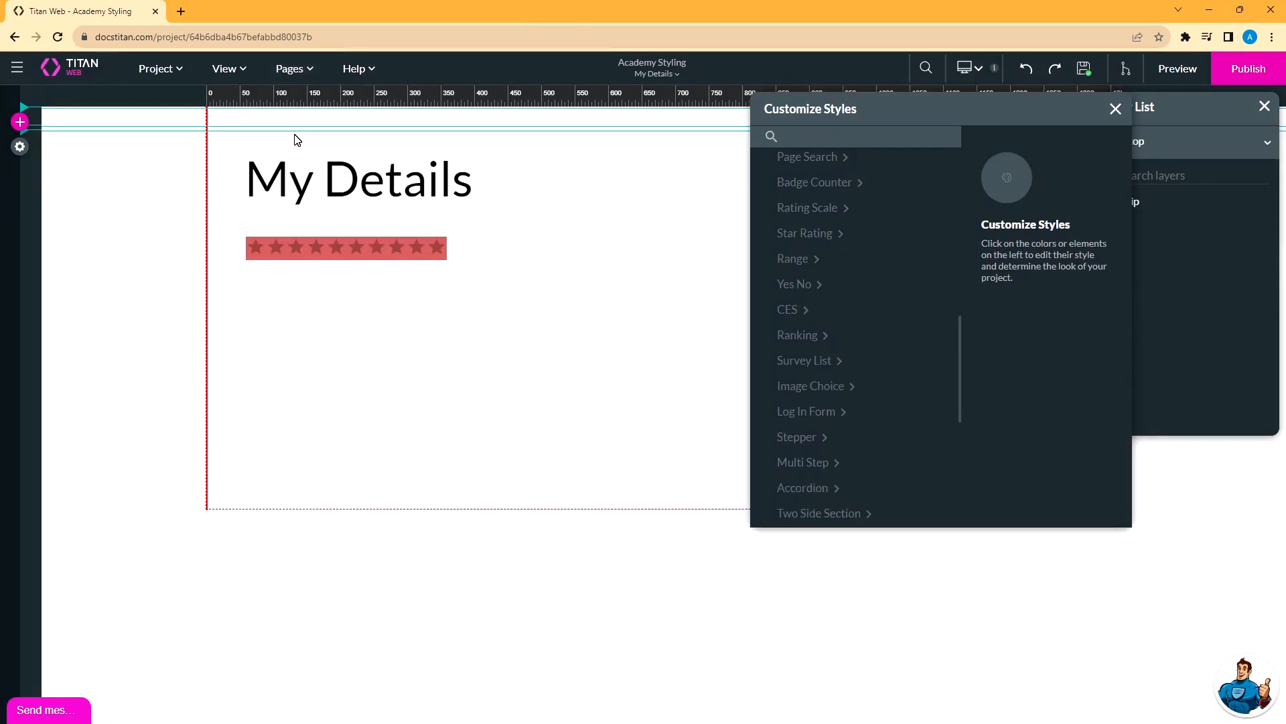
{"action": "left_click", "coordinate": [293, 68]}
{"action": "left_click", "coordinate": [325, 108]}
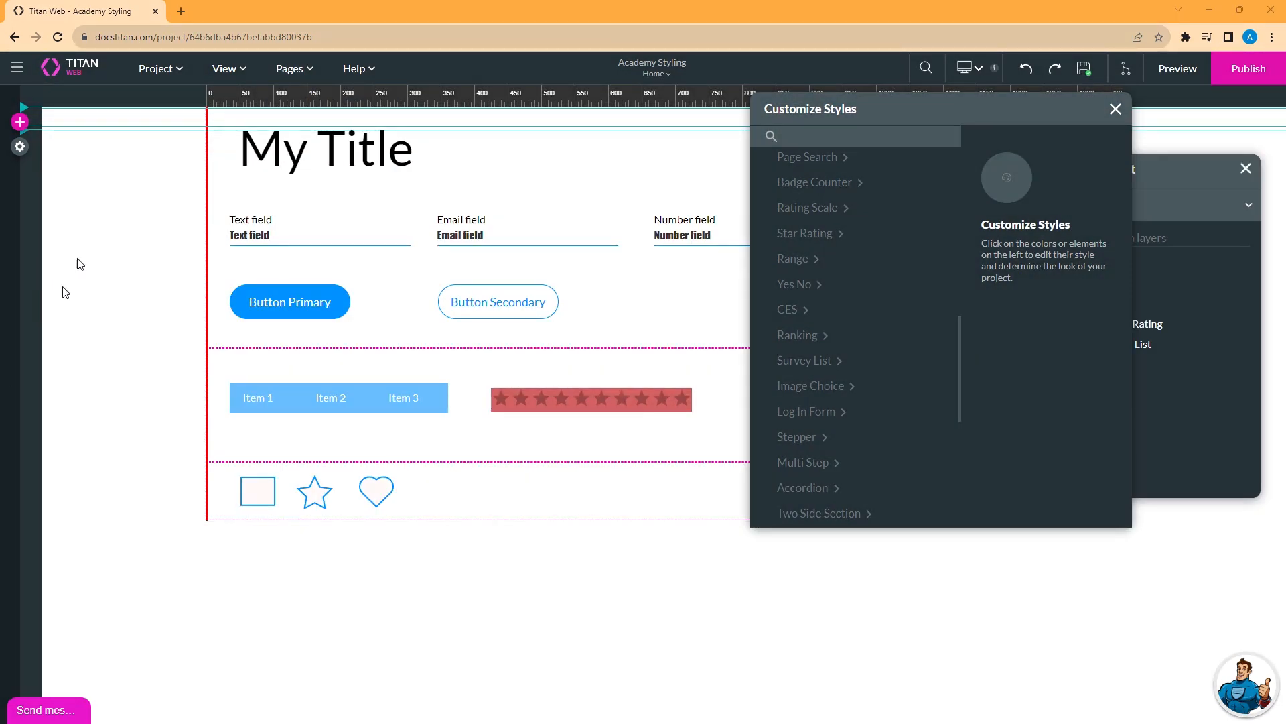
Try to add another Star Rating element from a "star" search below the existing one on the Home page.
{"action": "left_click", "coordinate": [20, 121]}
{"action": "left_click", "coordinate": [124, 112]}
{"action": "type", "text": "star"}
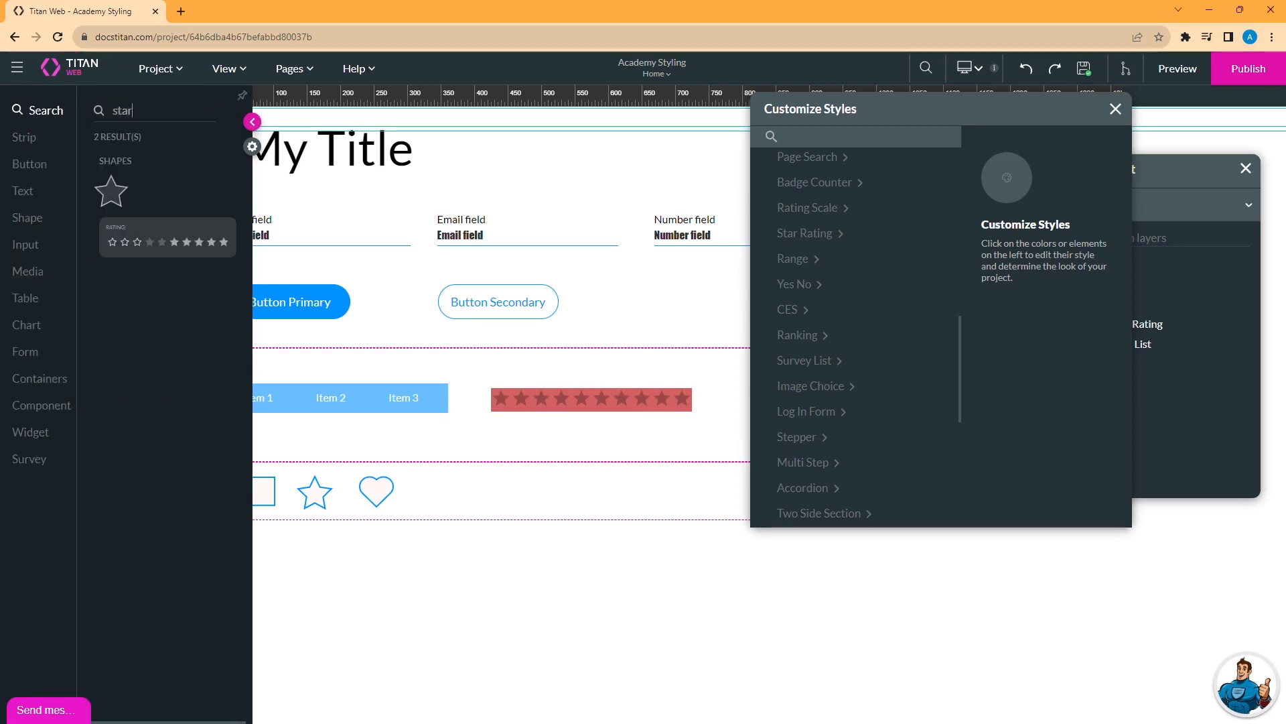
{"action": "left_click_drag", "start_coordinate": [168, 236], "coordinate": [571, 445]}
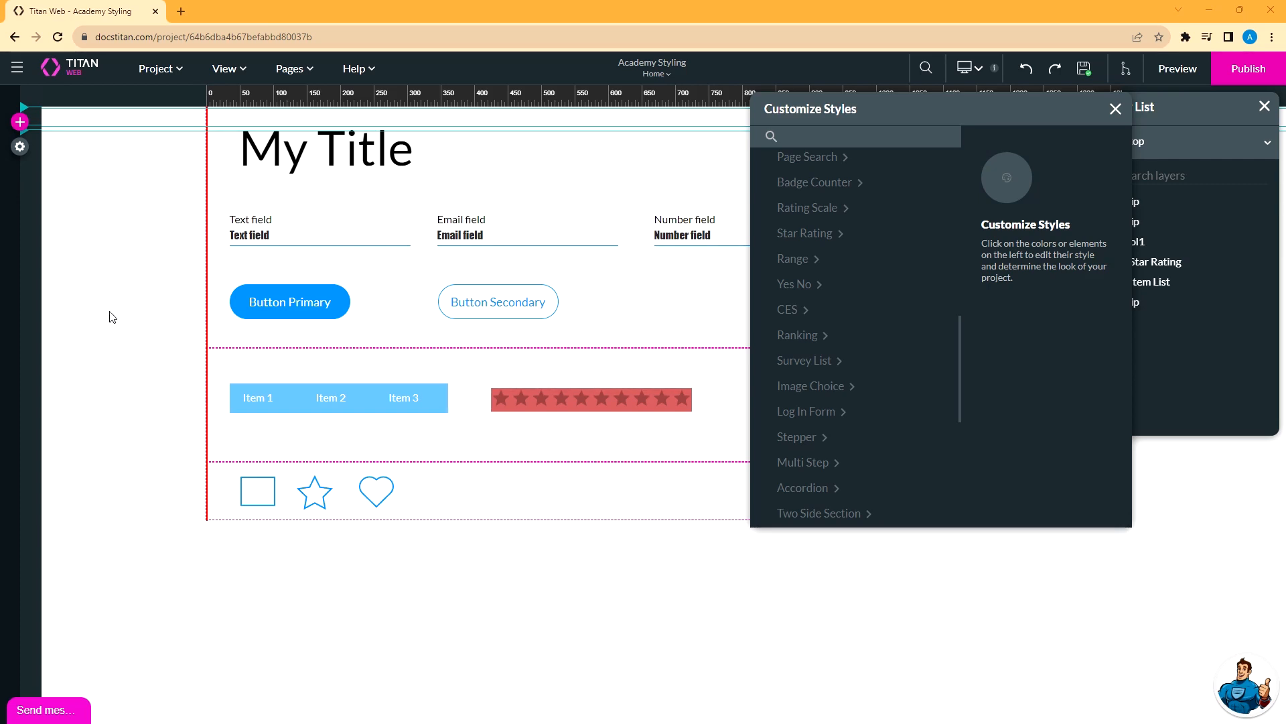
Check the call-to-action button types and set the common Button style's fill color to #DAA5A5.
{"action": "left_click", "coordinate": [318, 313]}
{"action": "scroll", "coordinate": [871, 295], "scroll_direction": "up", "scroll_amount": 10}
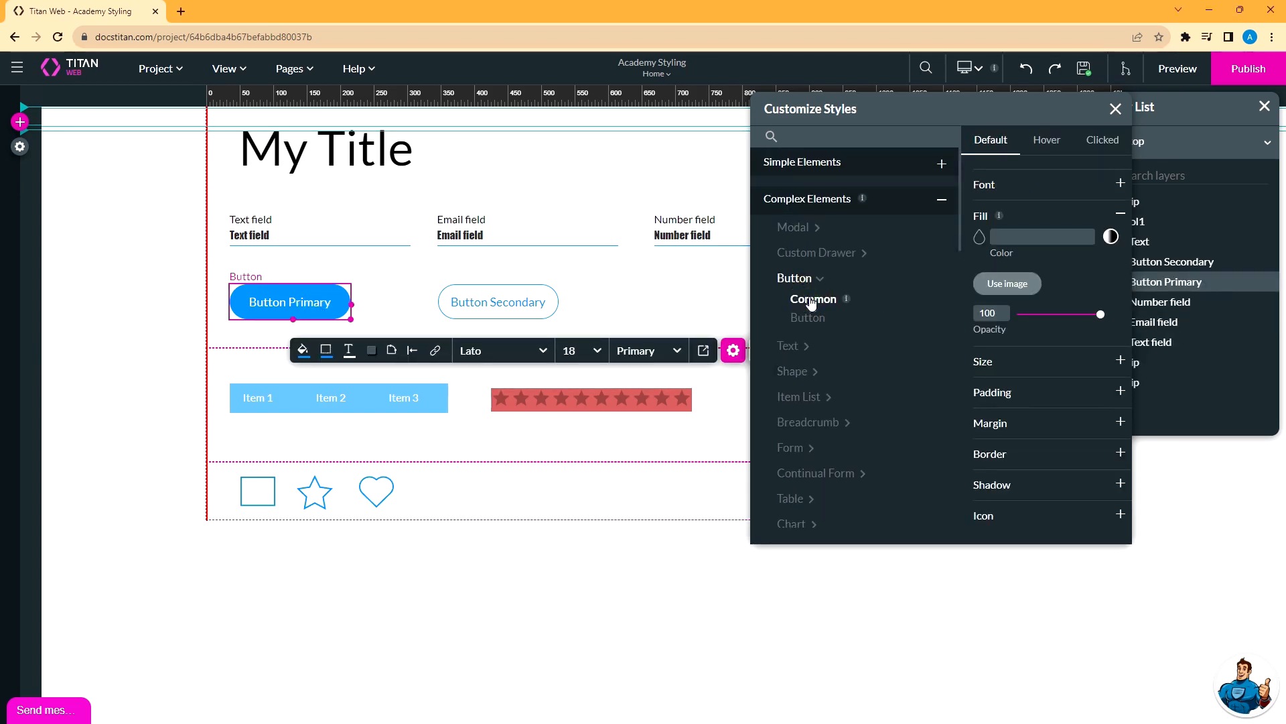
{"action": "left_click", "coordinate": [21, 121]}
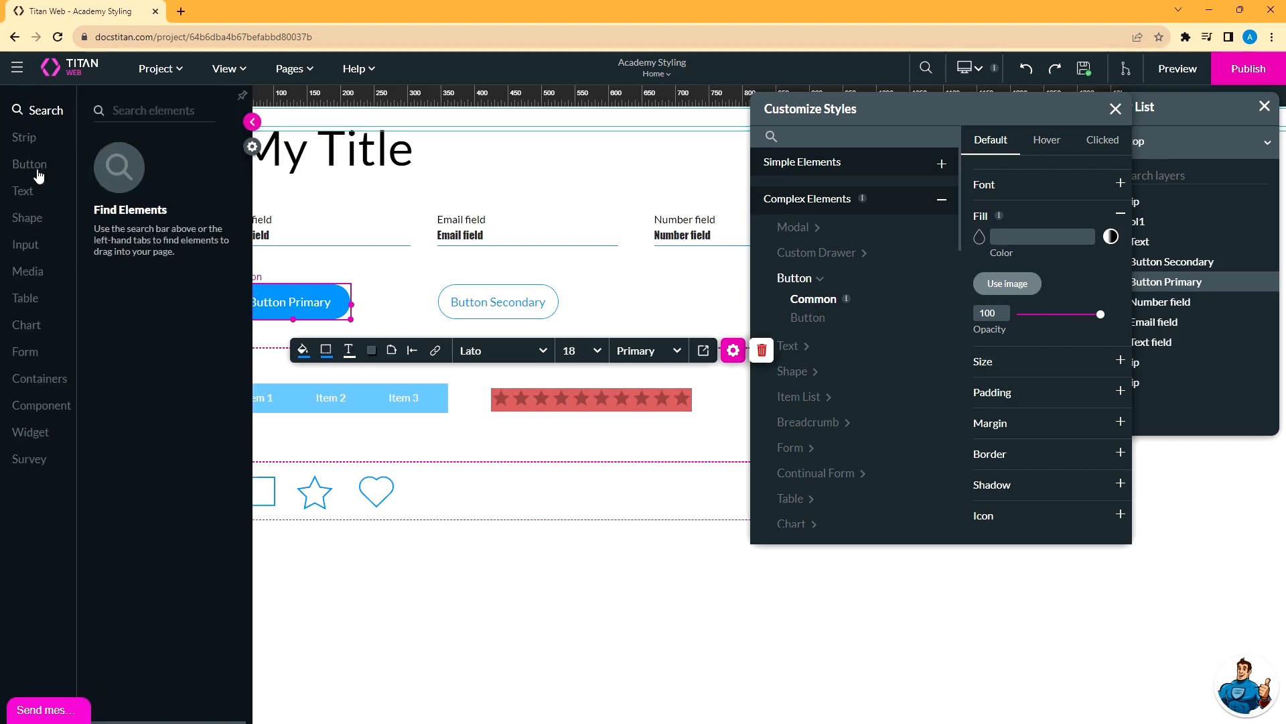
{"action": "left_click", "coordinate": [30, 165]}
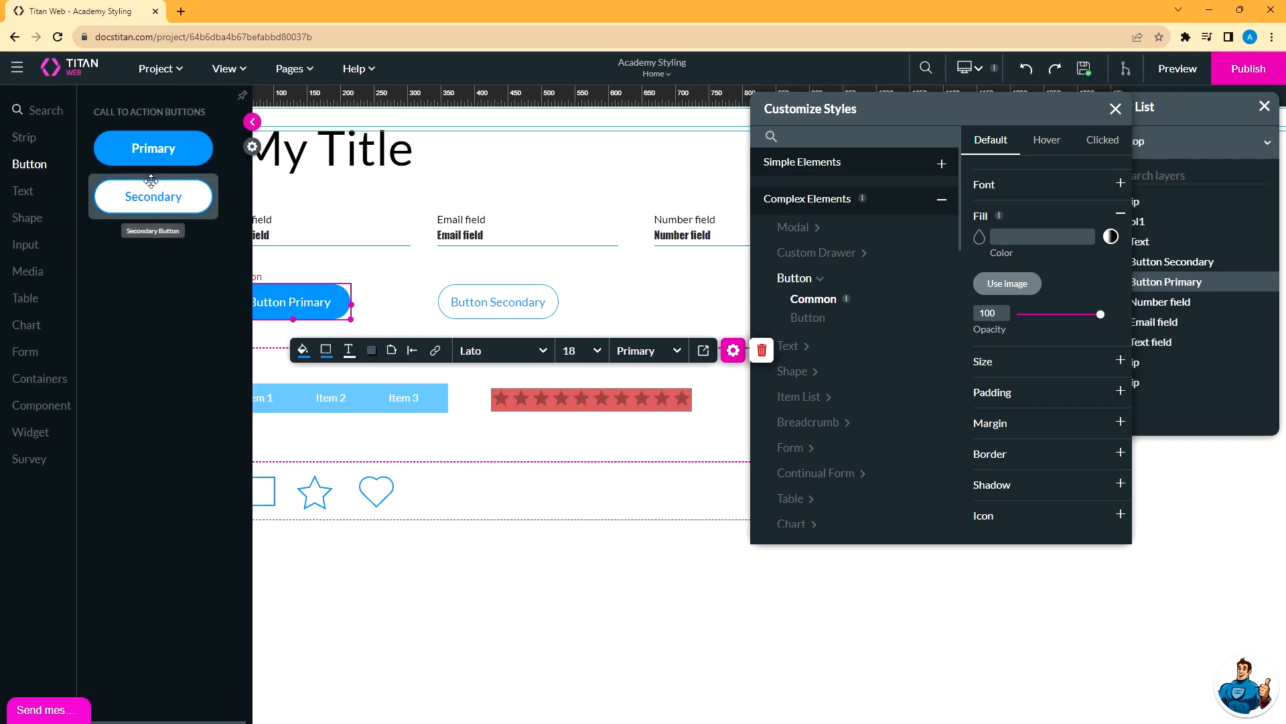
{"action": "left_click", "coordinate": [816, 301]}
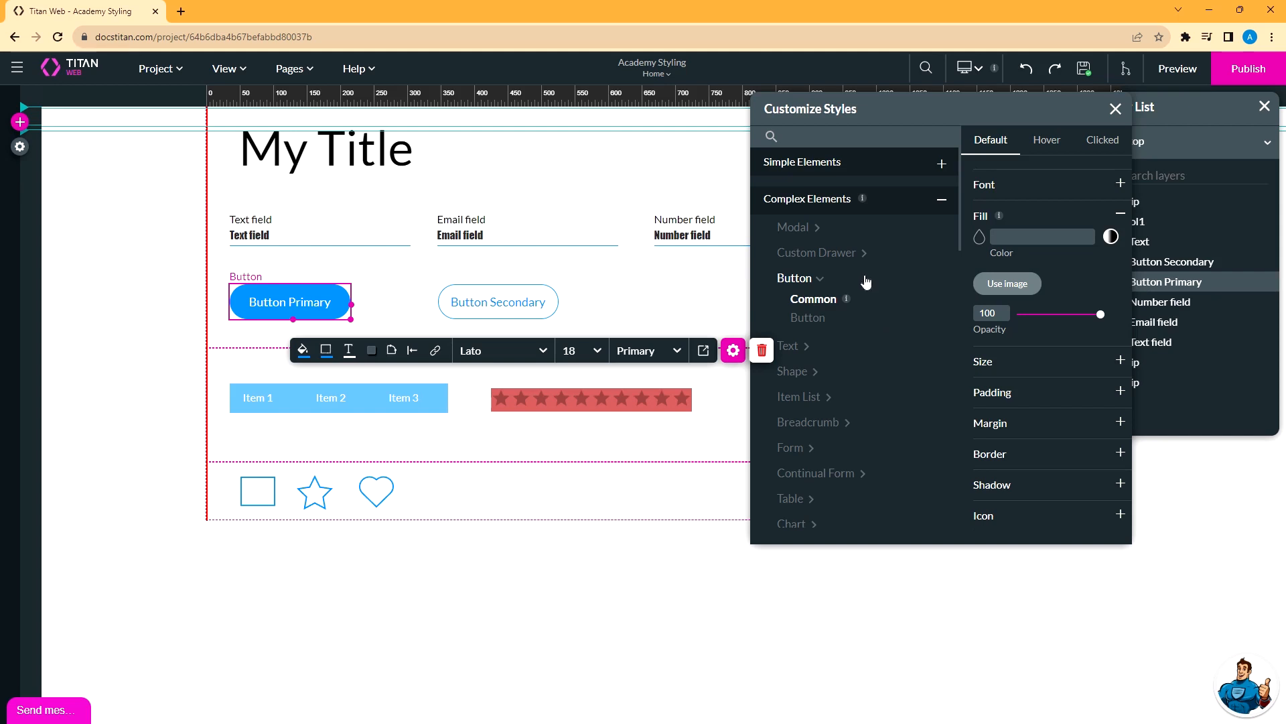
{"action": "left_click", "coordinate": [980, 237]}
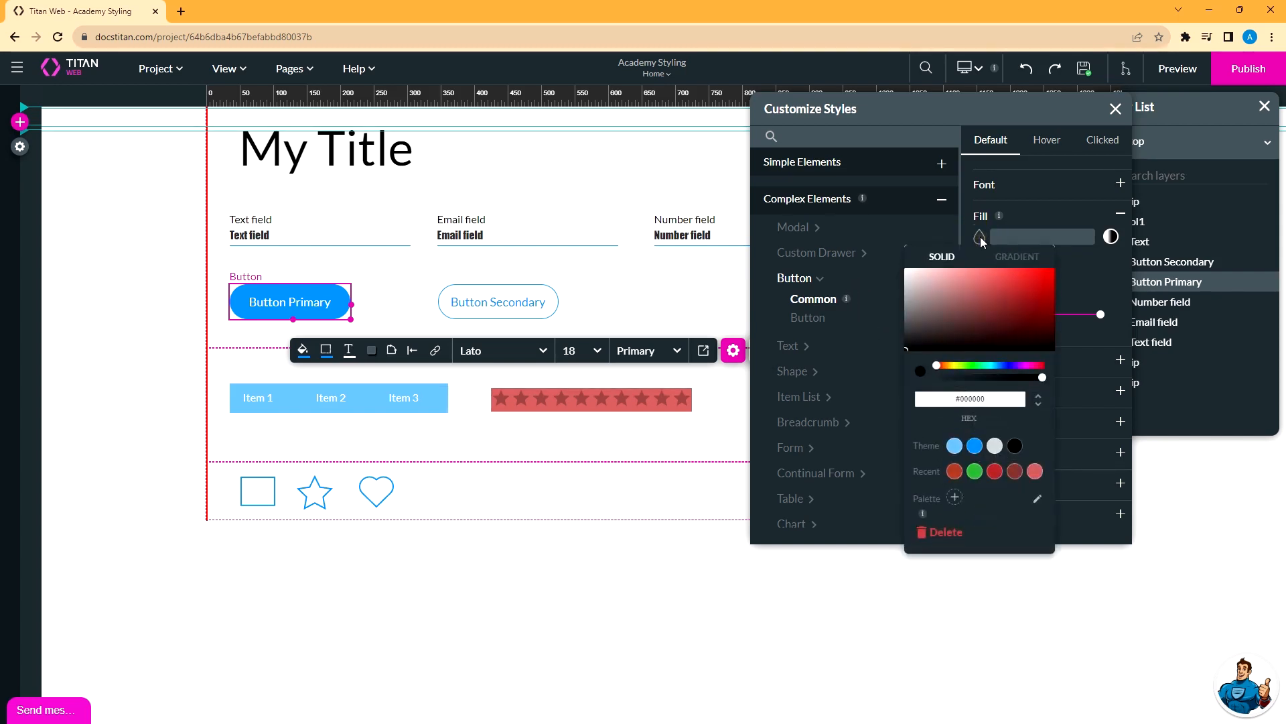
{"action": "left_click", "coordinate": [942, 280]}
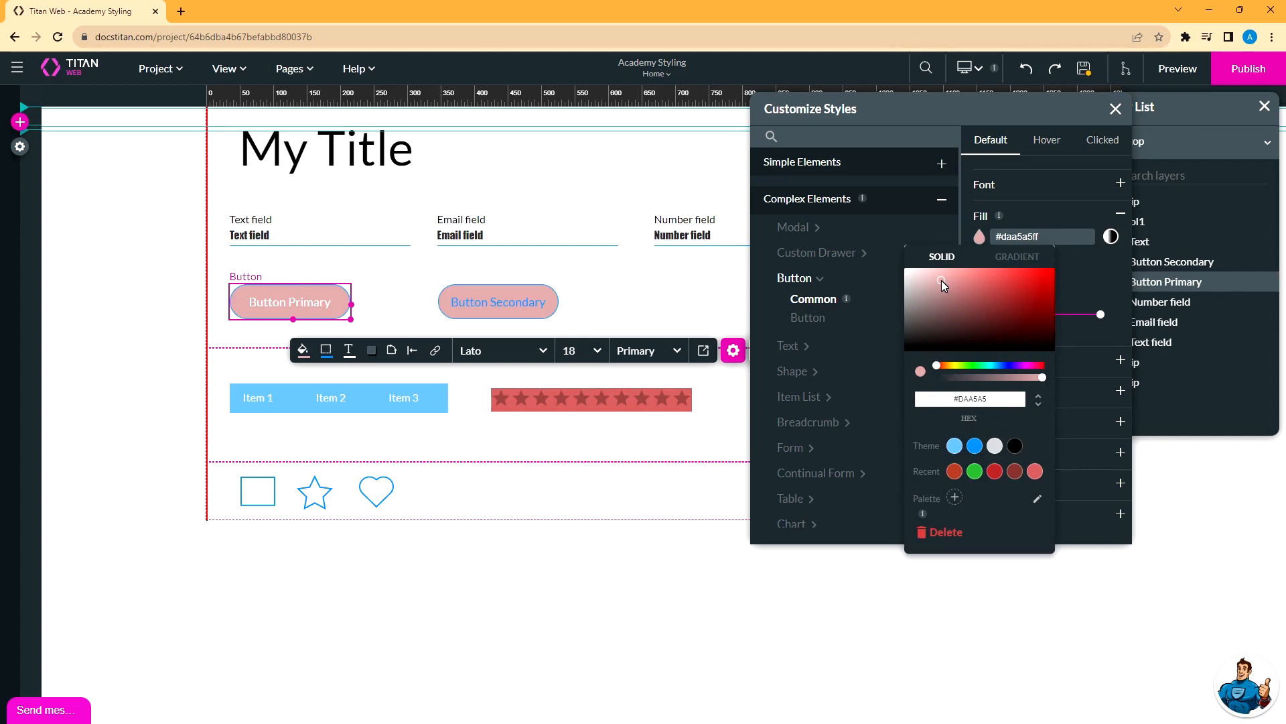
Set the fill color of the Secondary variant in the Button style to #B6DAA5.
{"action": "left_click", "coordinate": [815, 322]}
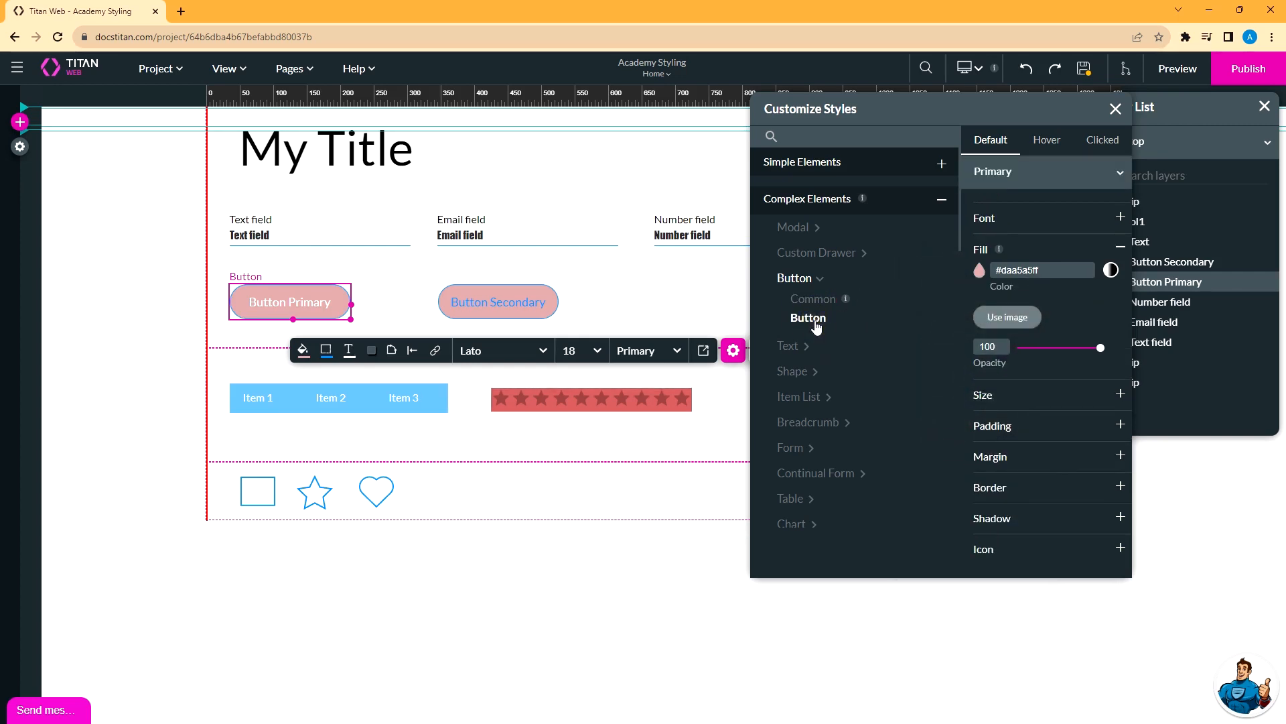
{"action": "left_click", "coordinate": [1120, 173]}
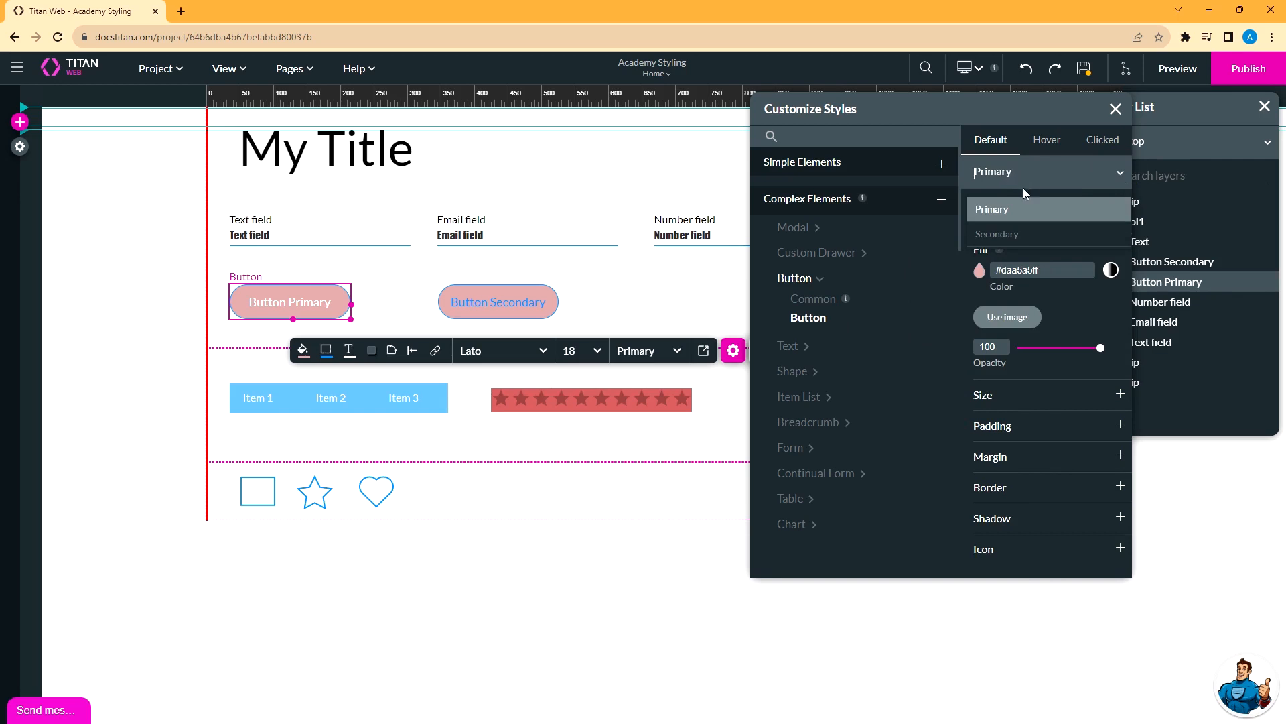
{"action": "left_click", "coordinate": [1013, 234]}
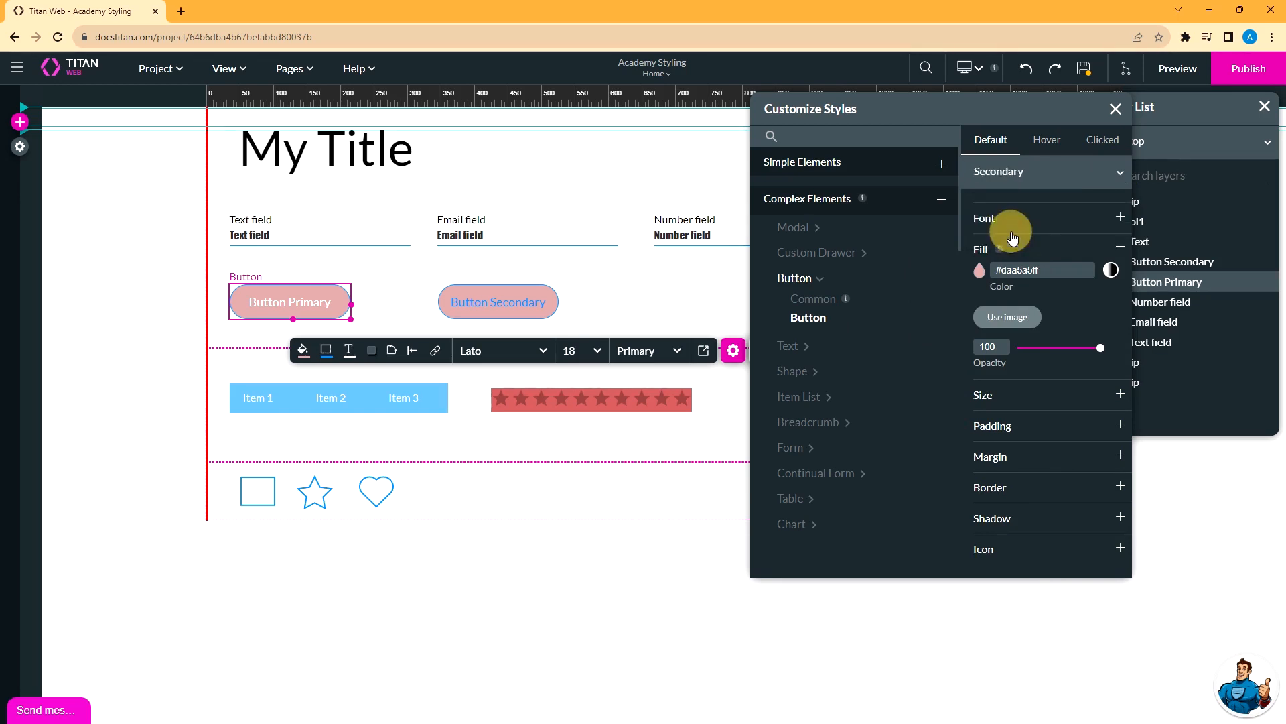
{"action": "left_click", "coordinate": [978, 270]}
{"action": "left_click", "coordinate": [967, 399]}
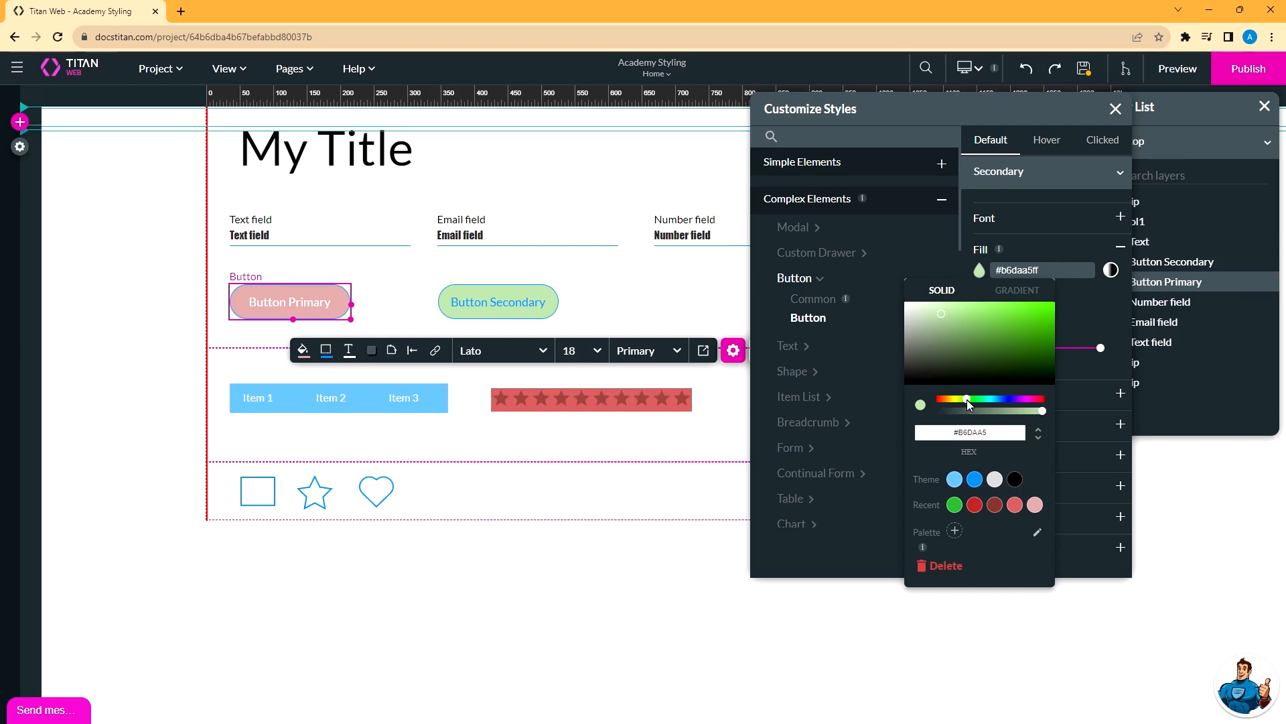
{"action": "left_click", "coordinate": [666, 440]}
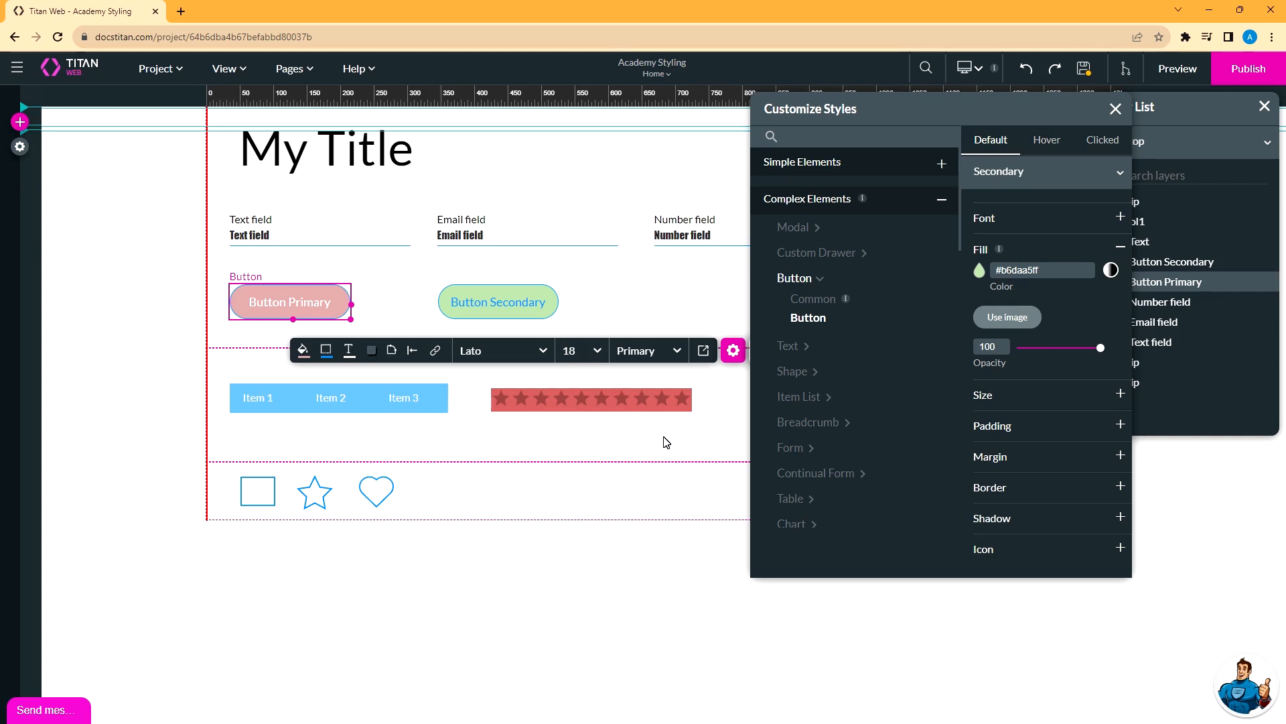
Find the project-level Page style with a "page" search and set the All Pages font to Libre Baskerville.
{"action": "left_click", "coordinate": [770, 133]}
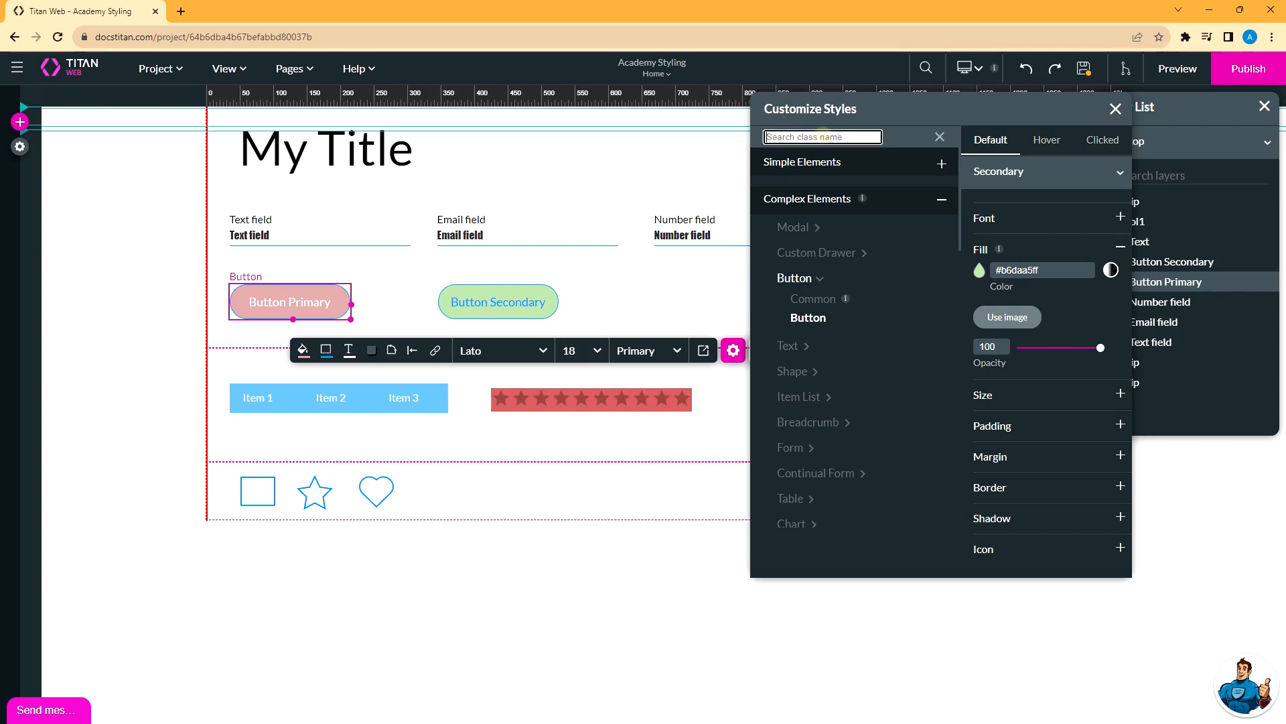
{"action": "type", "text": "page"}
{"action": "left_click", "coordinate": [919, 236]}
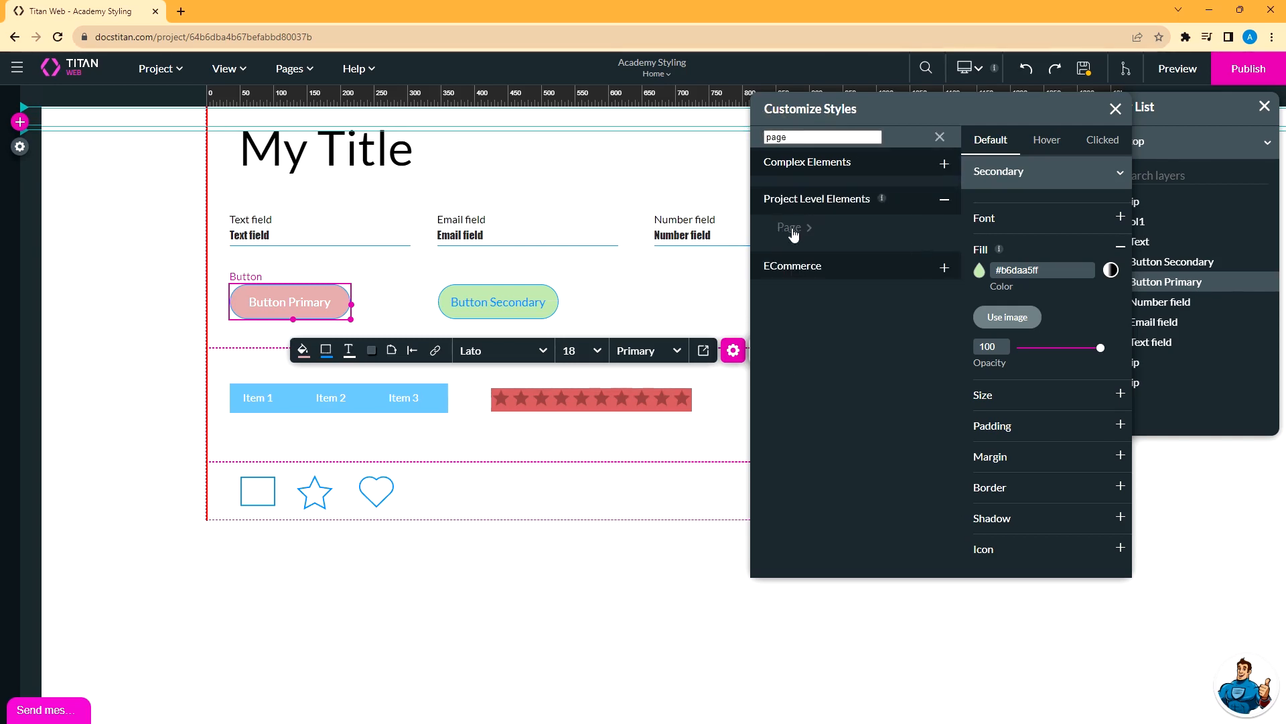
{"action": "left_click", "coordinate": [792, 230]}
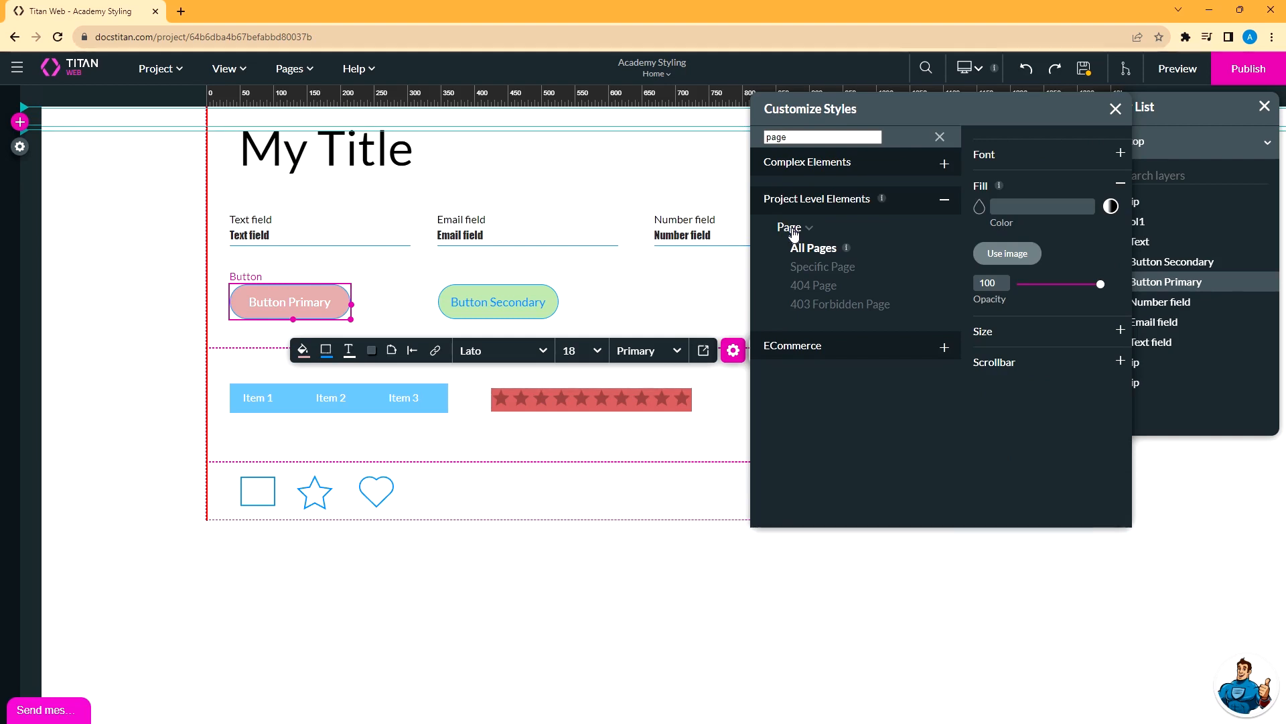
{"action": "left_click", "coordinate": [1106, 164]}
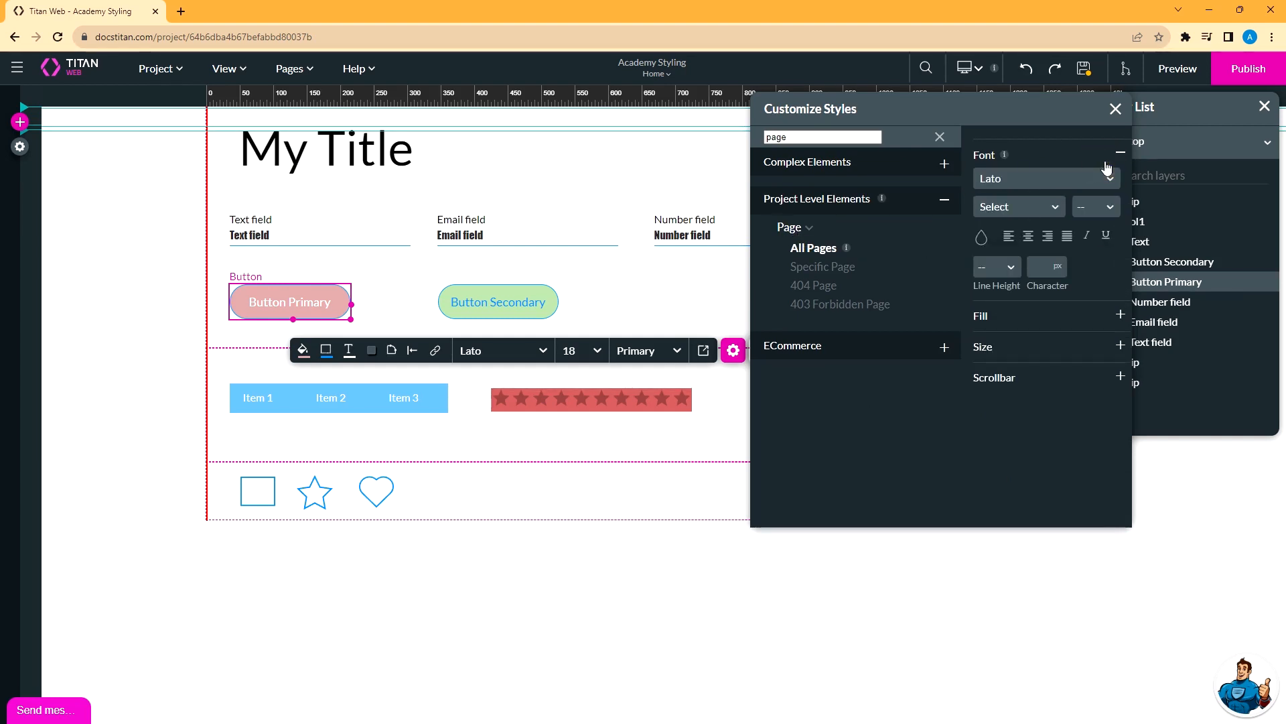
{"action": "left_click", "coordinate": [1099, 178]}
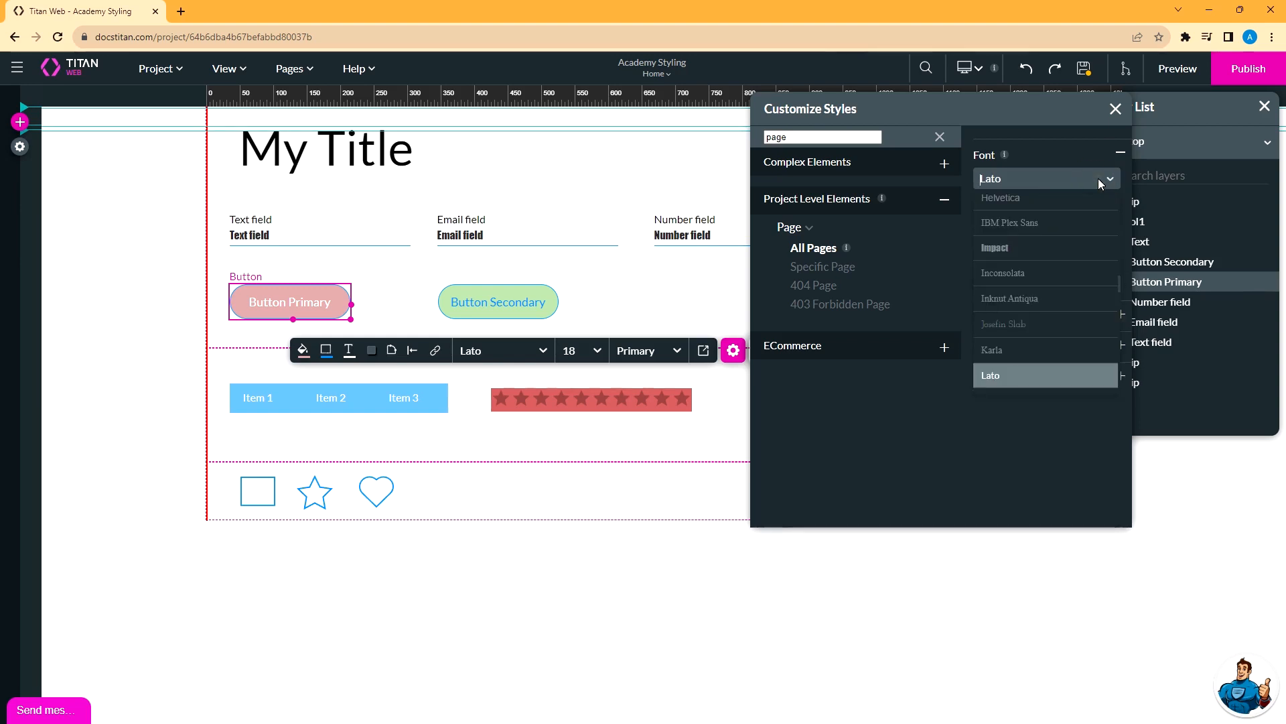
{"action": "scroll", "coordinate": [1091, 238], "scroll_direction": "down", "scroll_amount": 3}
{"action": "left_click", "coordinate": [1062, 264]}
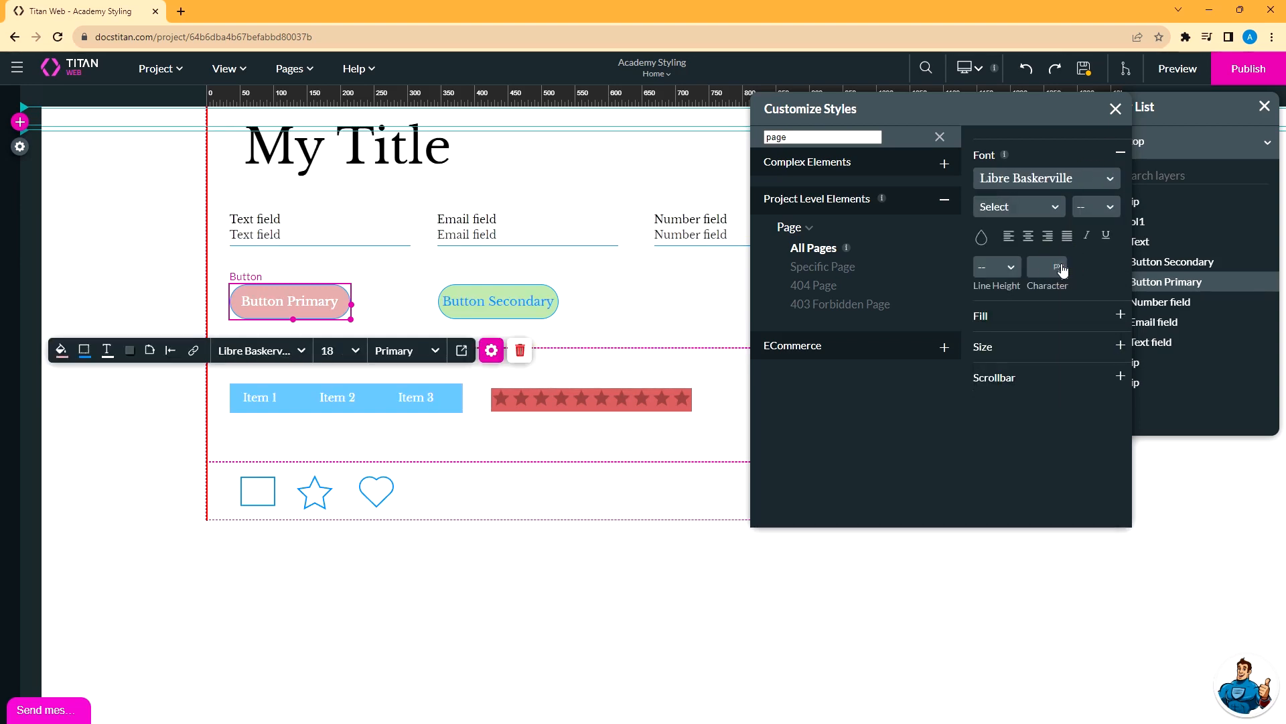
Change the All Pages font to Bad Script.
{"action": "left_click", "coordinate": [1092, 178]}
{"action": "scroll", "coordinate": [1067, 244], "scroll_direction": "up", "scroll_amount": 5}
{"action": "scroll", "coordinate": [1067, 241], "scroll_direction": "up", "scroll_amount": 3}
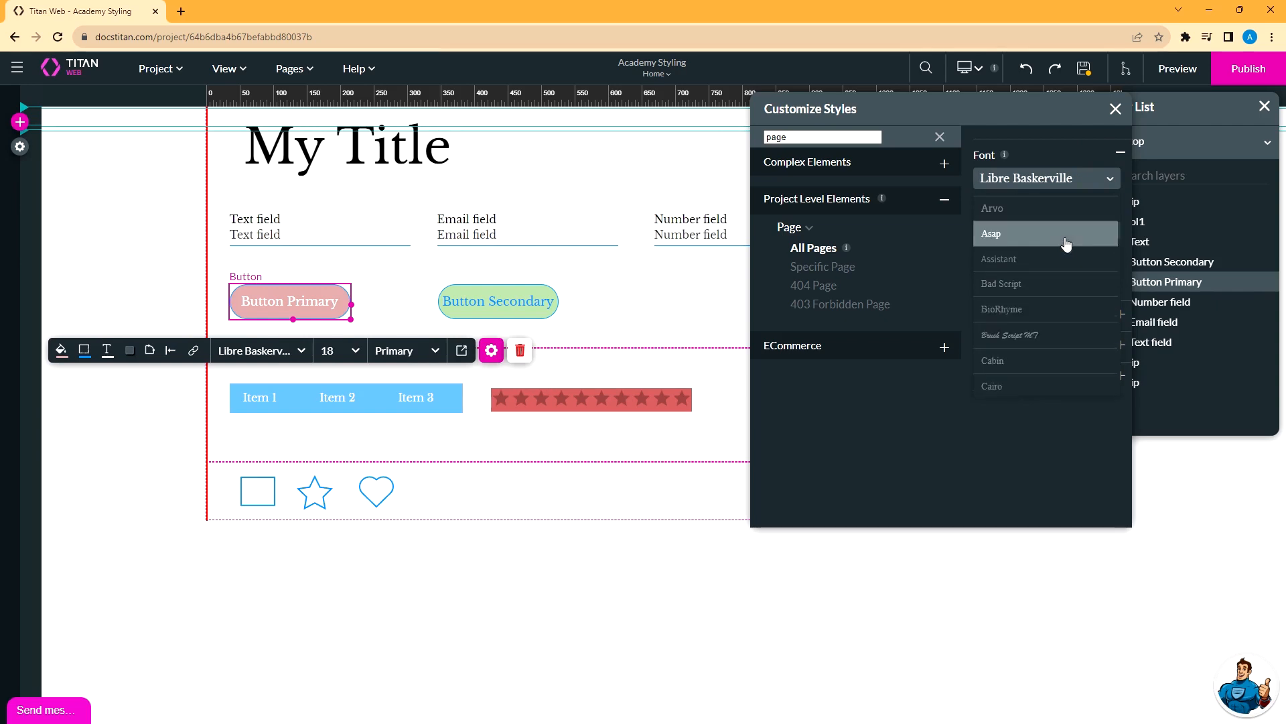
{"action": "left_click", "coordinate": [1059, 284]}
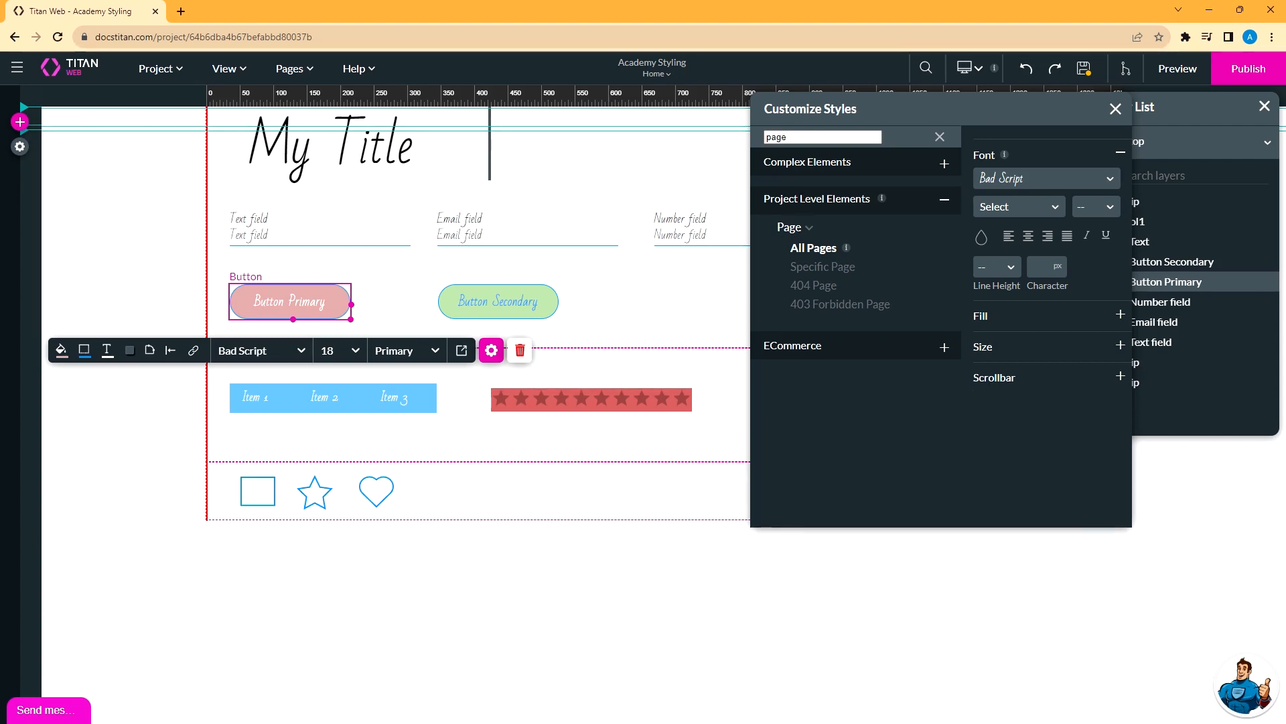
For the Input Fields root style, try the Outlined TextField variant and settle on Classic for all controls.
{"action": "left_click", "coordinate": [317, 233]}
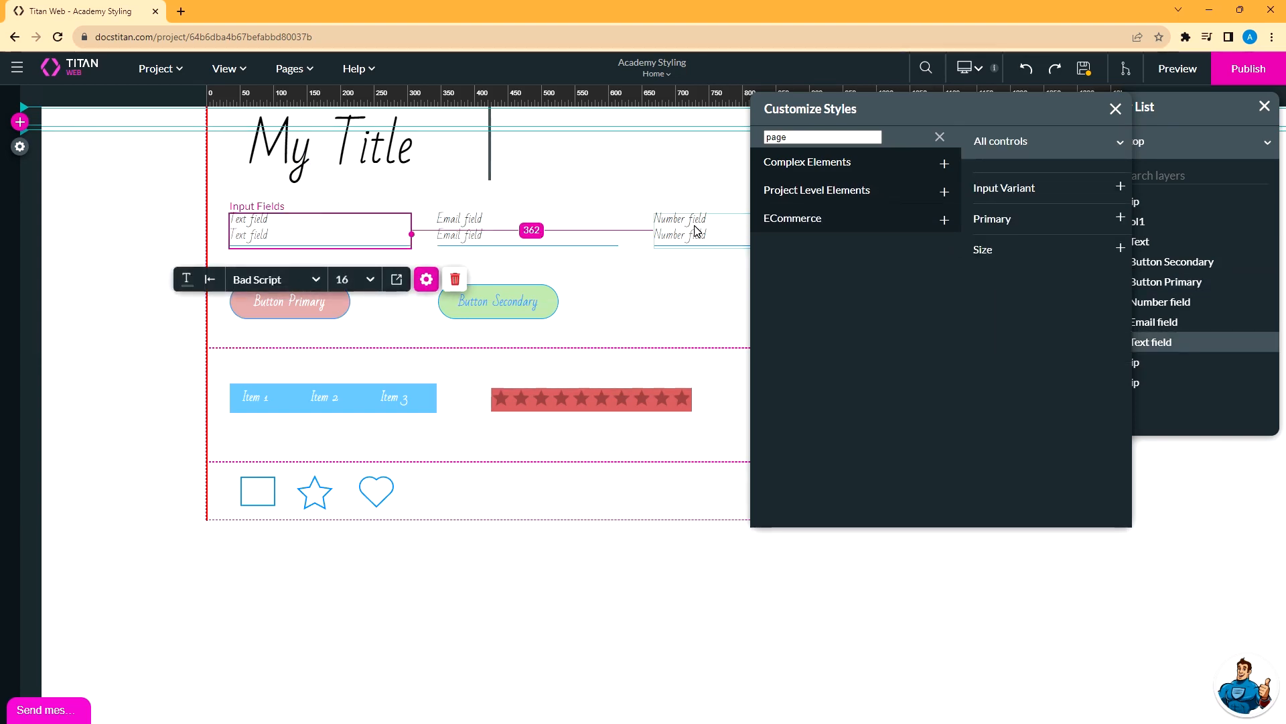
{"action": "left_click", "coordinate": [940, 136]}
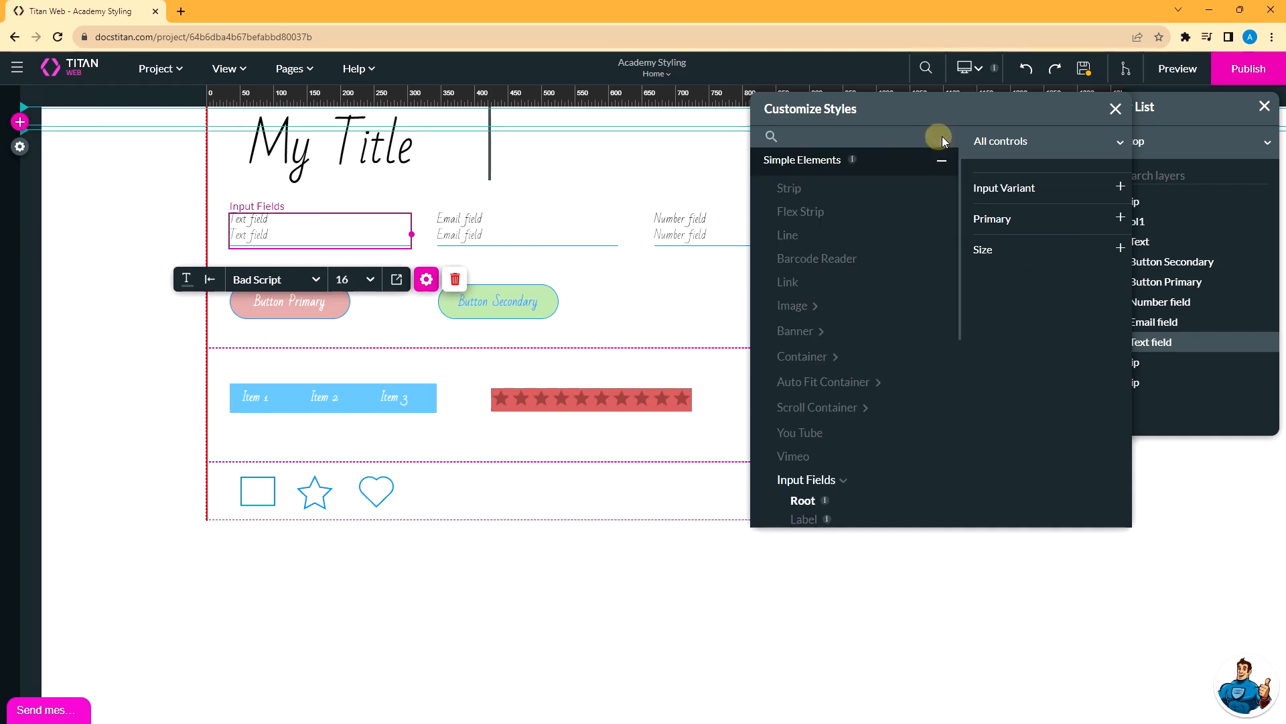
{"action": "scroll", "coordinate": [883, 368], "scroll_direction": "down", "scroll_amount": 2}
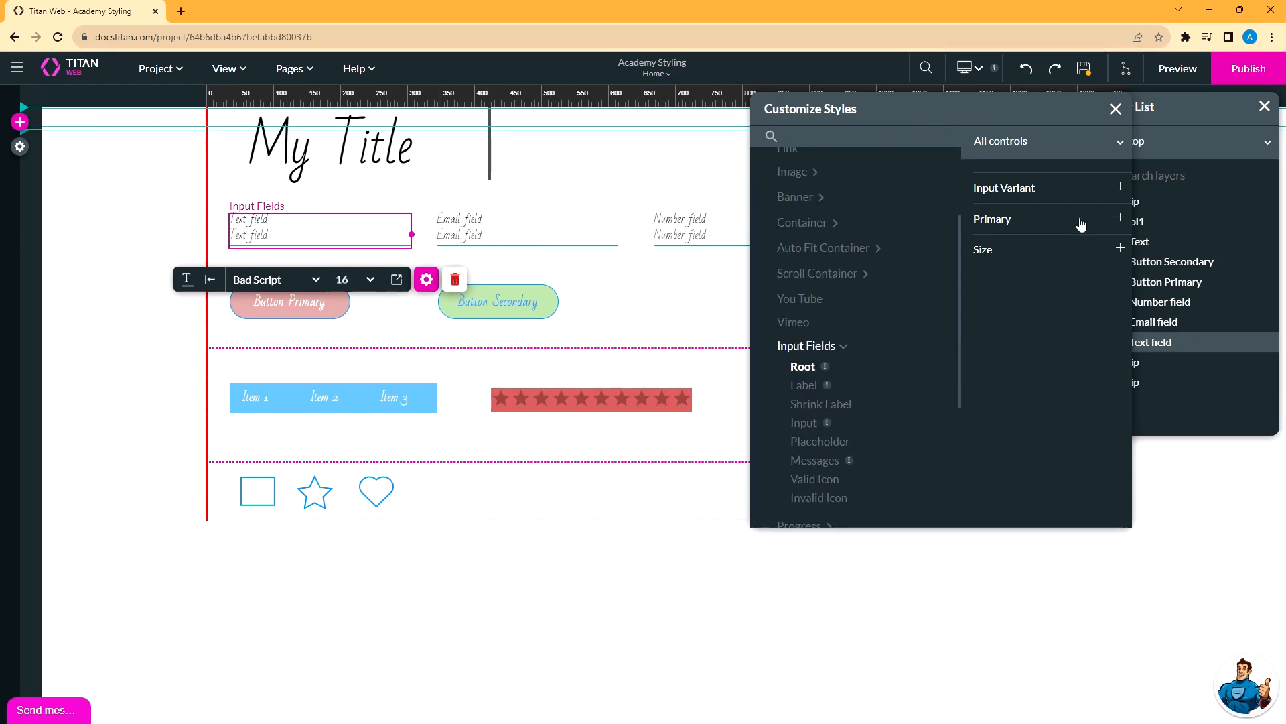
{"action": "left_click", "coordinate": [1119, 198]}
{"action": "left_click", "coordinate": [1110, 229]}
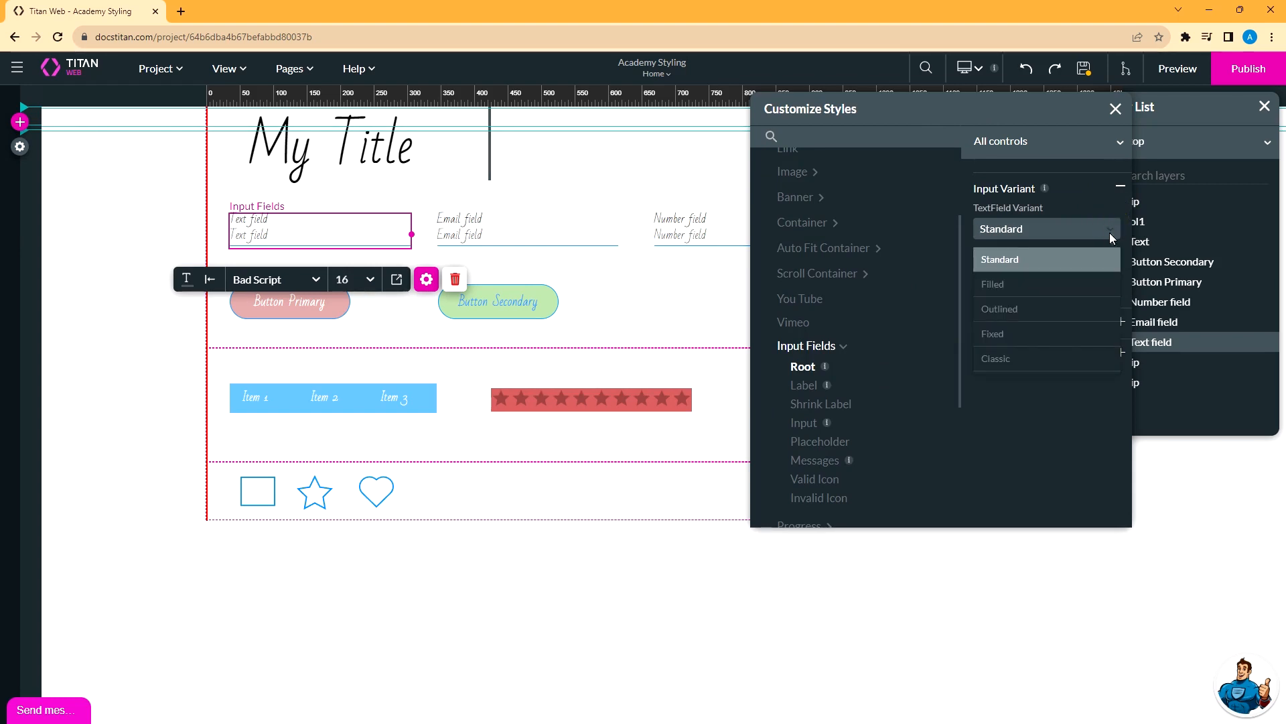
{"action": "left_click", "coordinate": [1068, 302]}
{"action": "left_click", "coordinate": [1097, 227]}
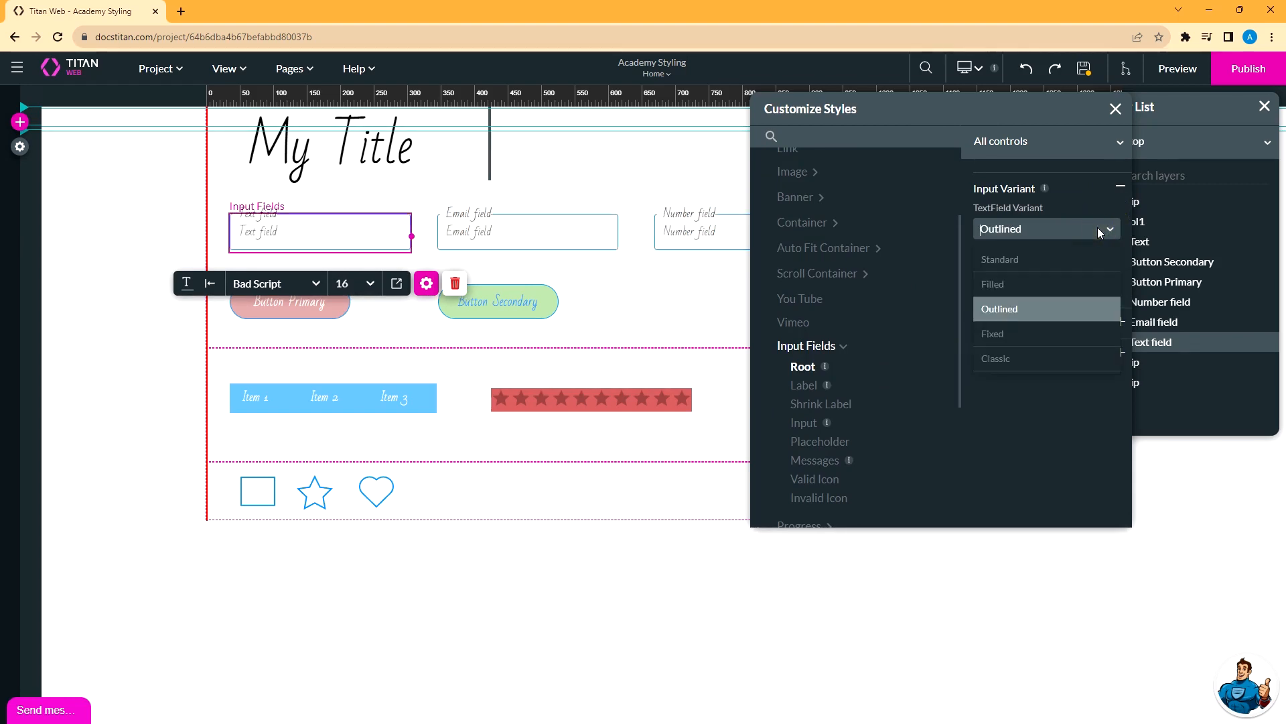
{"action": "left_click", "coordinate": [1072, 334]}
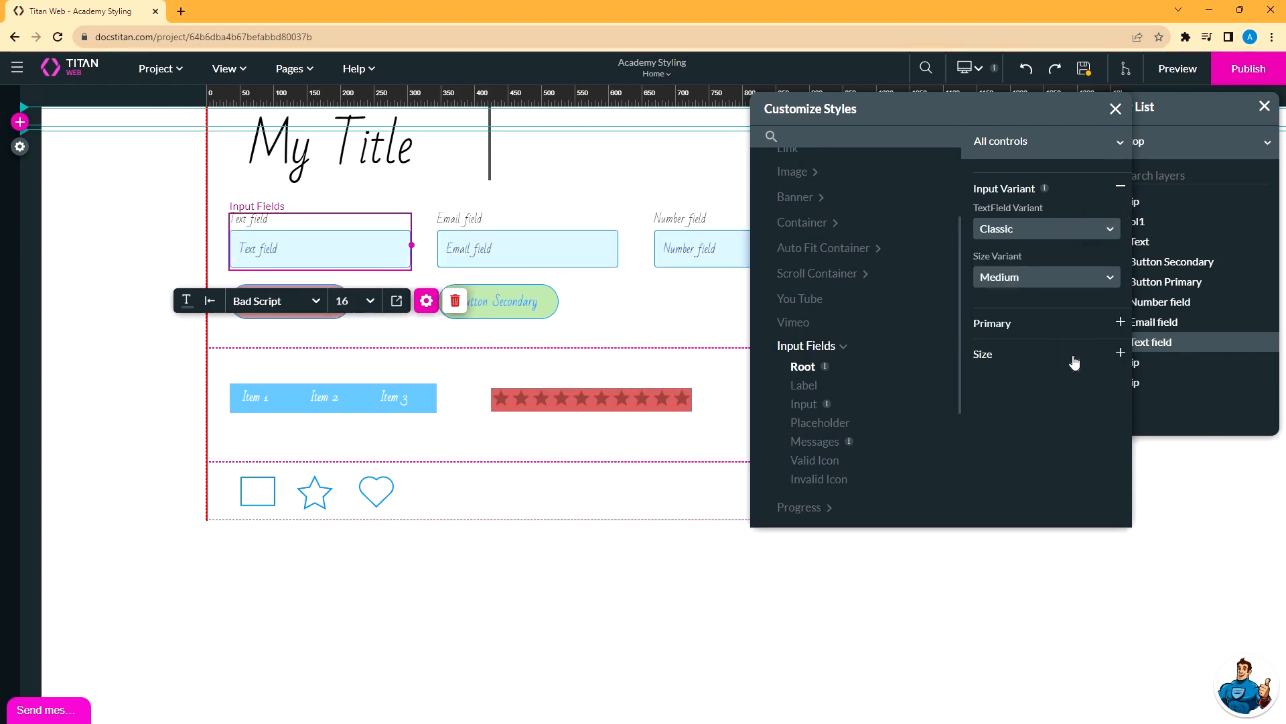
Set the Input Fields root's primary color to #B9E29A.
{"action": "left_click", "coordinate": [1074, 323]}
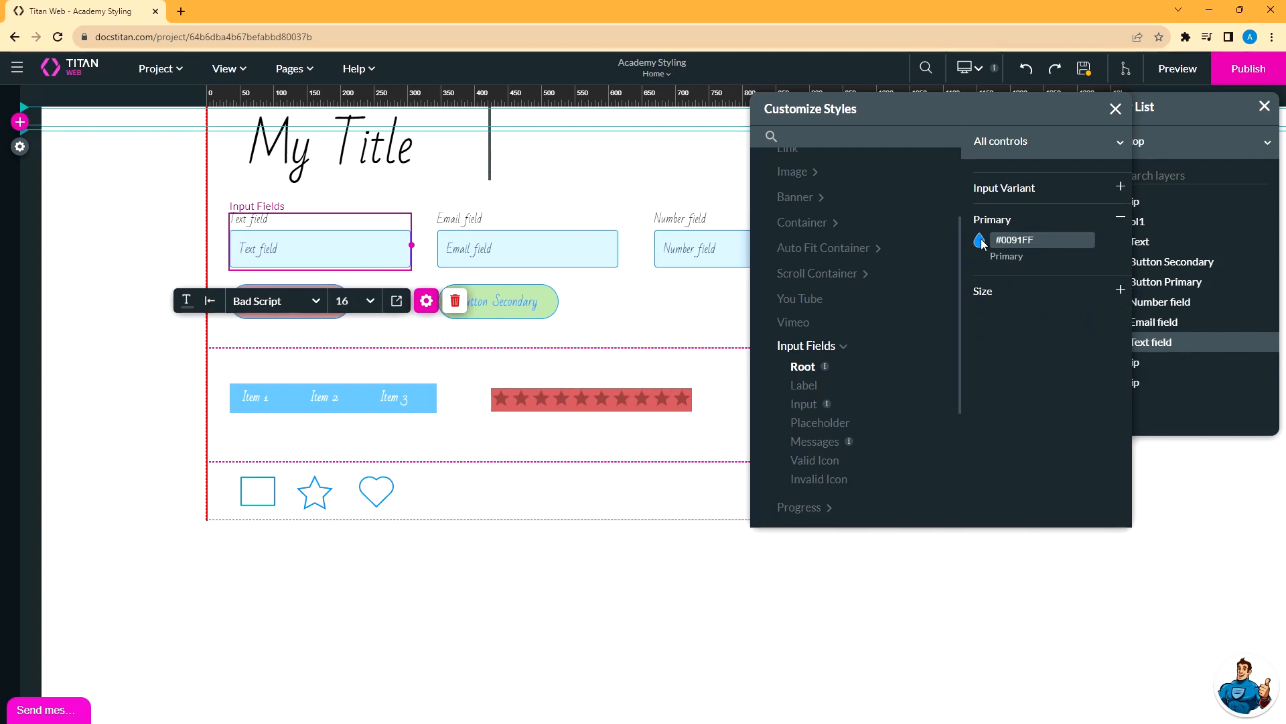
{"action": "left_click", "coordinate": [981, 238]}
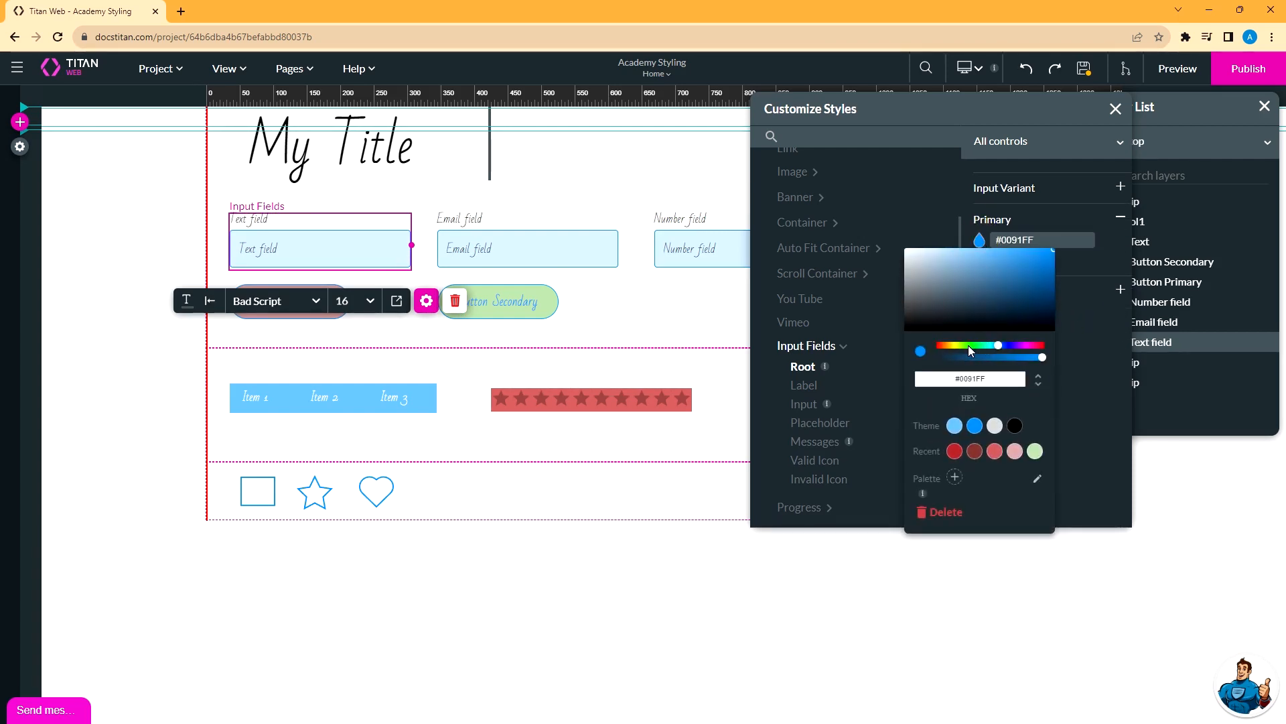
{"action": "left_click", "coordinate": [965, 345]}
{"action": "left_click", "coordinate": [953, 257]}
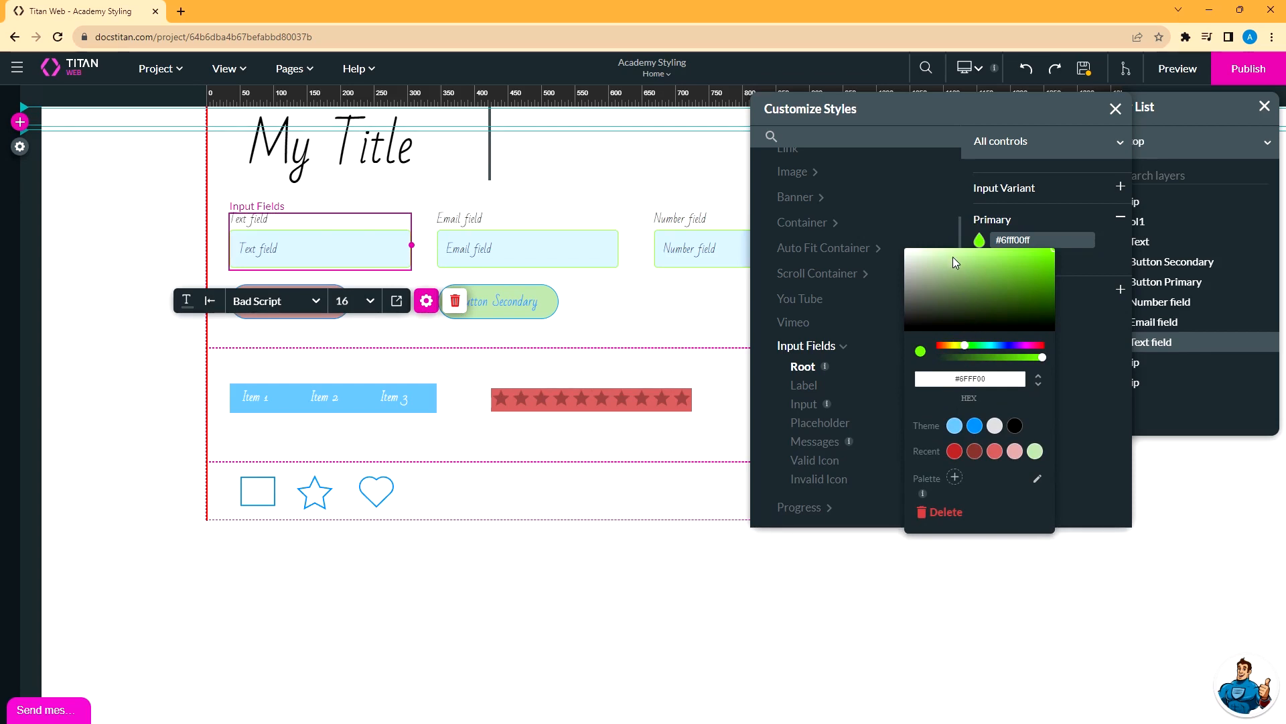
{"action": "left_click", "coordinate": [1083, 271]}
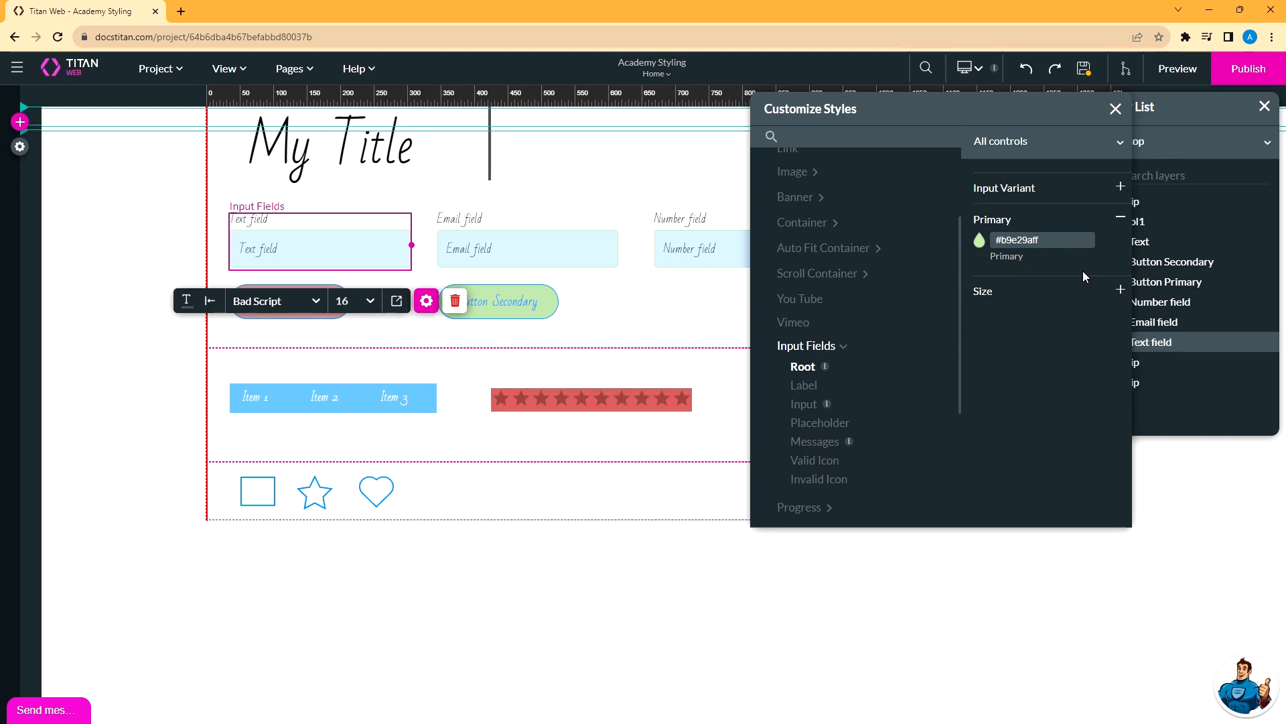
Search the style classes for "toast" and open the root style settings of the project-level Toast element.
{"action": "scroll", "coordinate": [851, 302], "scroll_direction": "up", "scroll_amount": 3}
{"action": "left_click", "coordinate": [771, 137]}
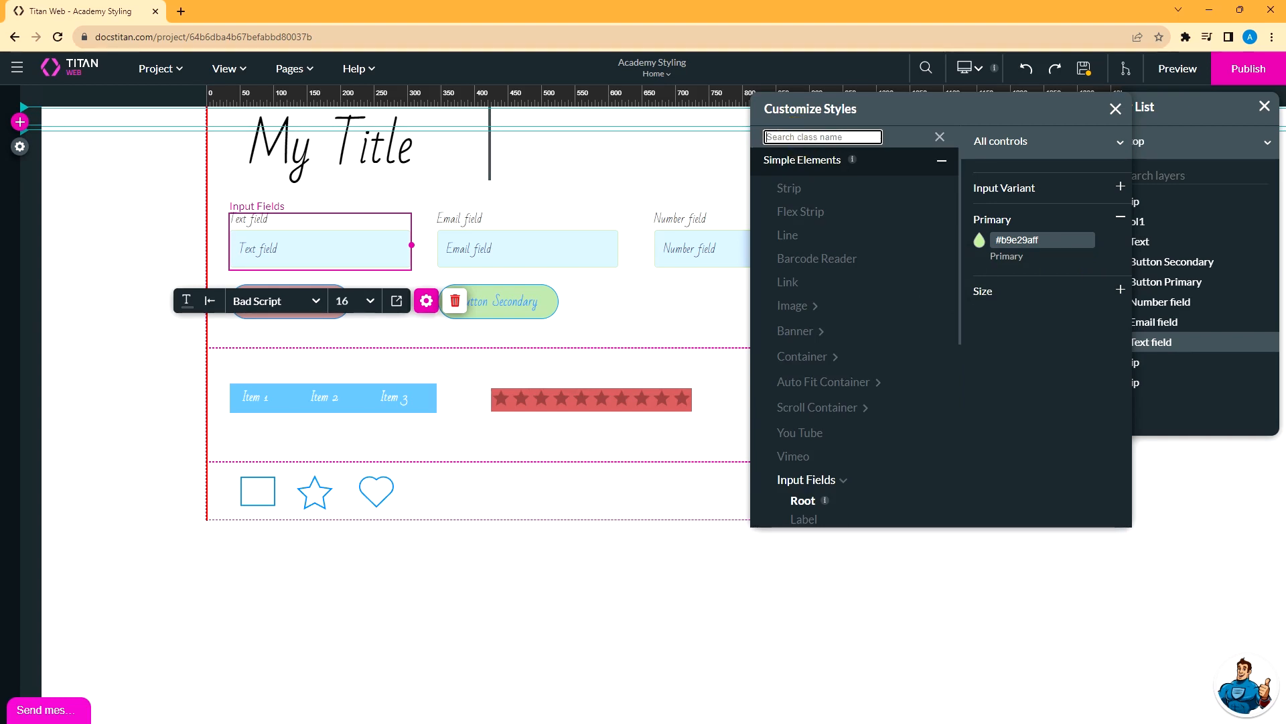
{"action": "type", "text": "toast"}
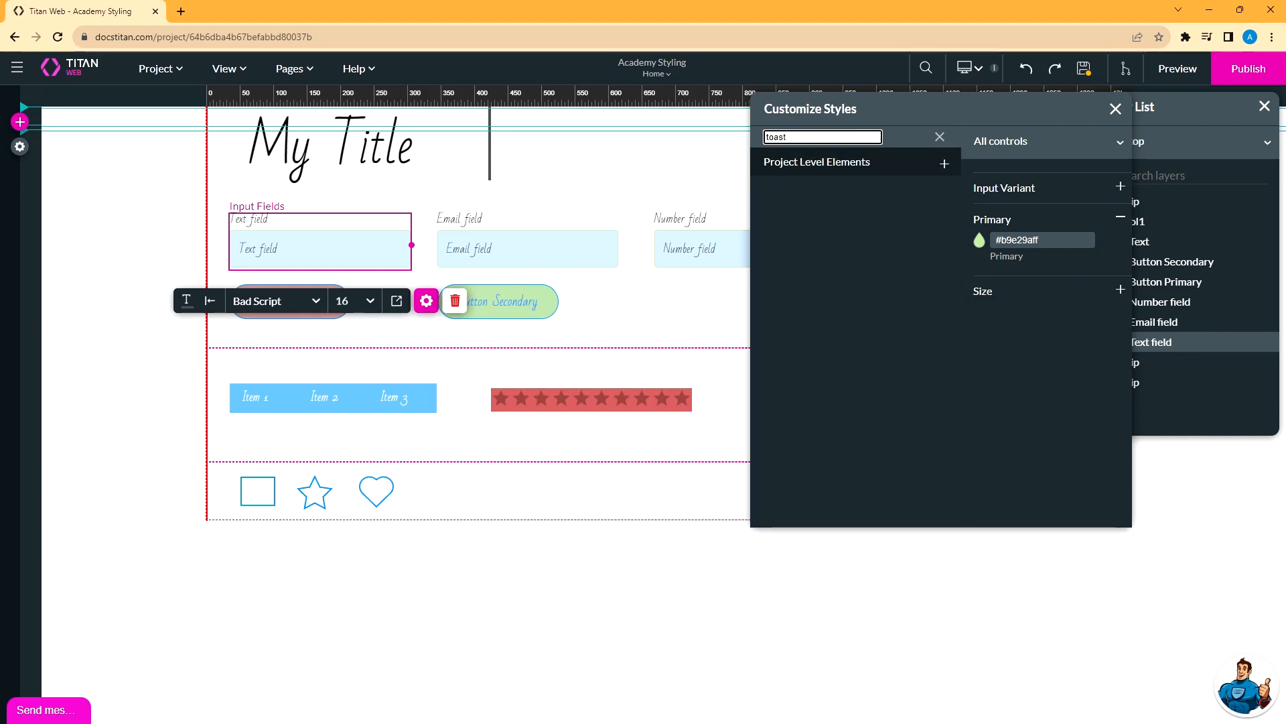
{"action": "left_click", "coordinate": [858, 164]}
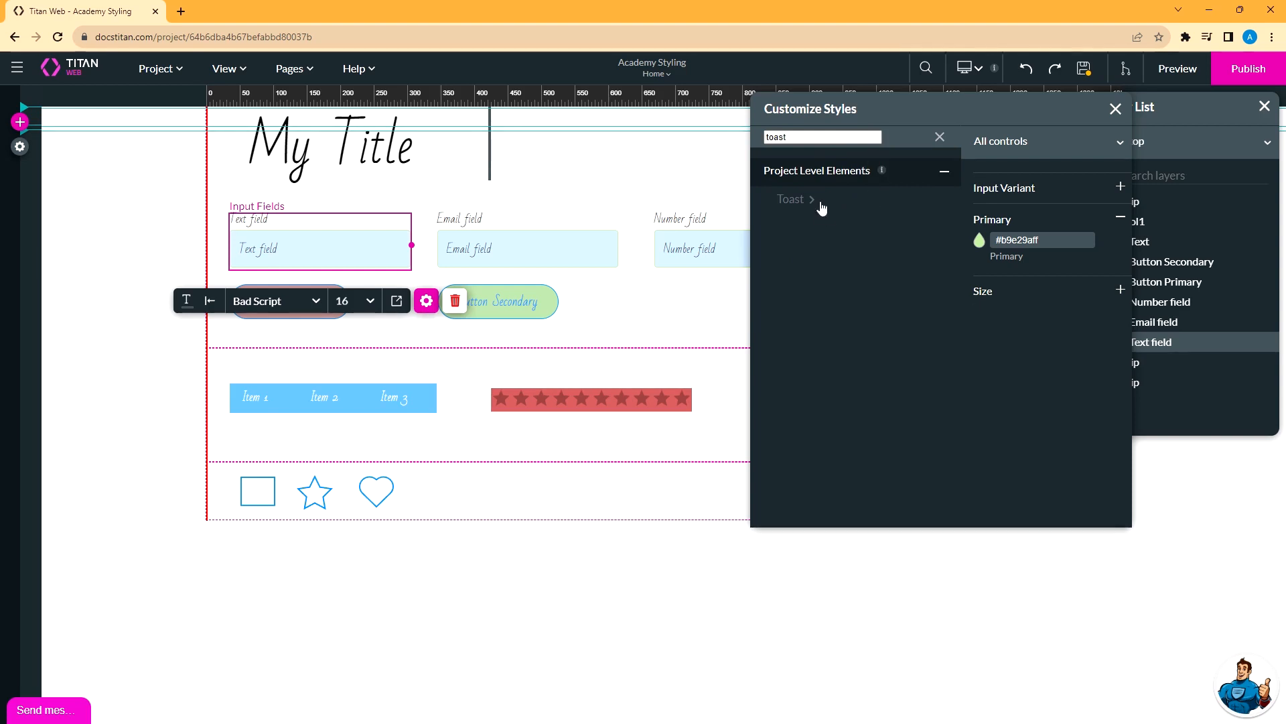
{"action": "left_click", "coordinate": [808, 203]}
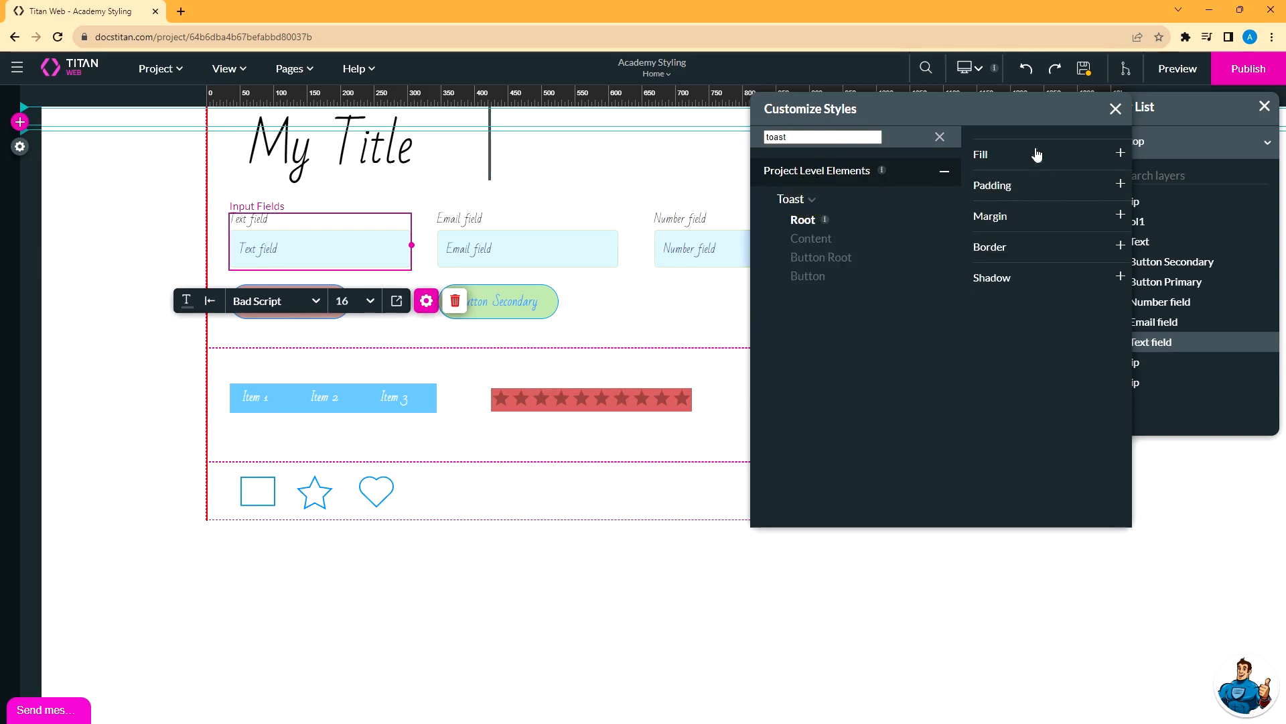